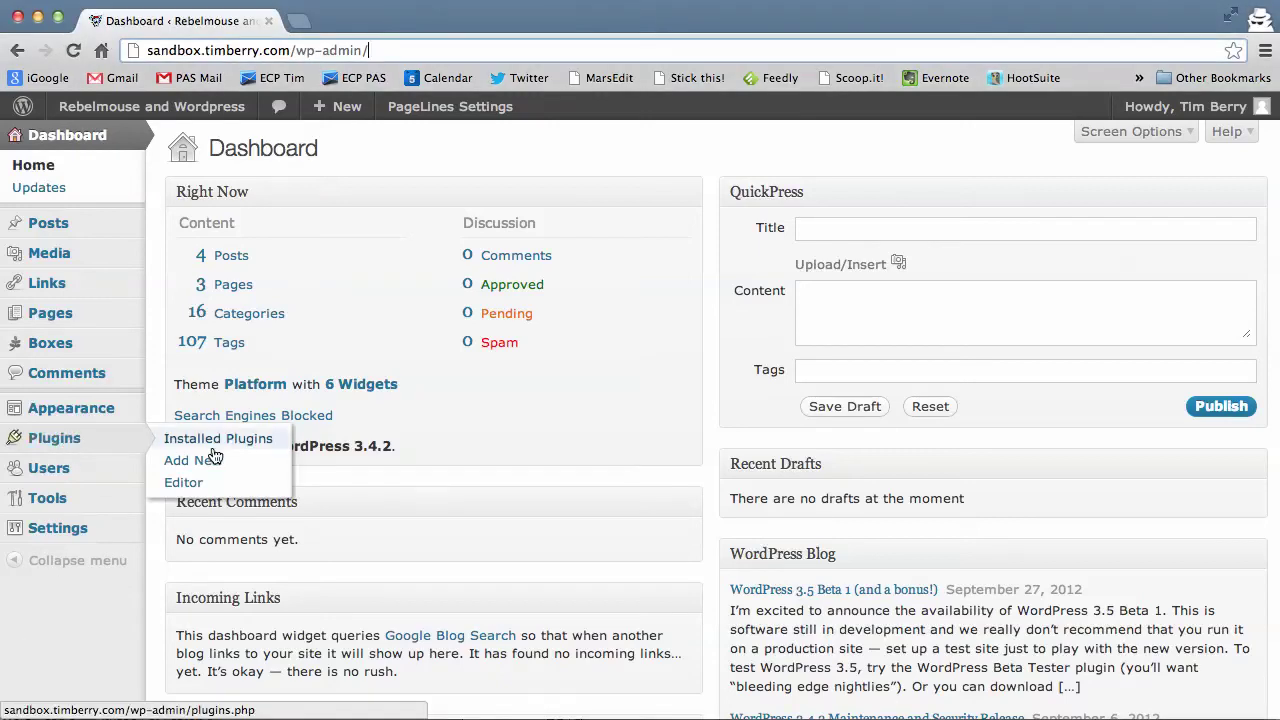
- Show the installed plugins list to confirm the RebelMouse Widget is active
{"action": "left_click", "coordinate": [218, 444]}
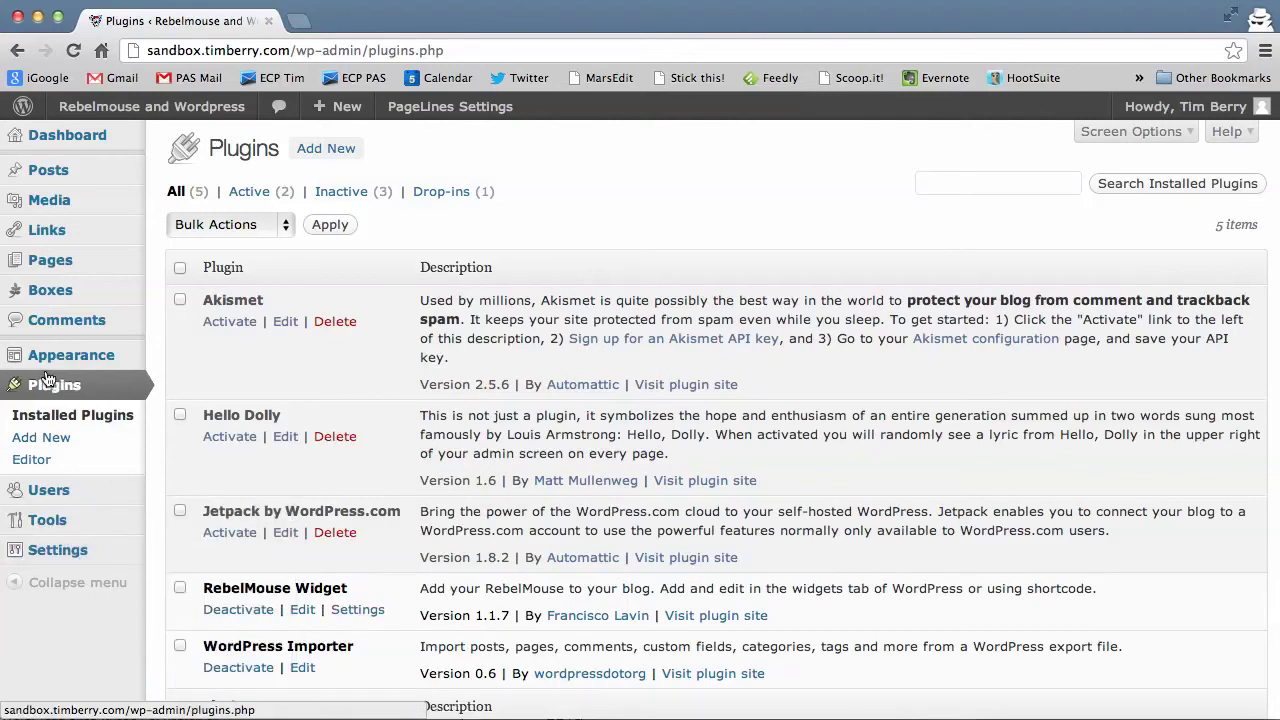
- Set the RebelMouse site 'rebelmouse' with 4 columns as the blog's home page
{"action": "left_click", "coordinate": [360, 618]}
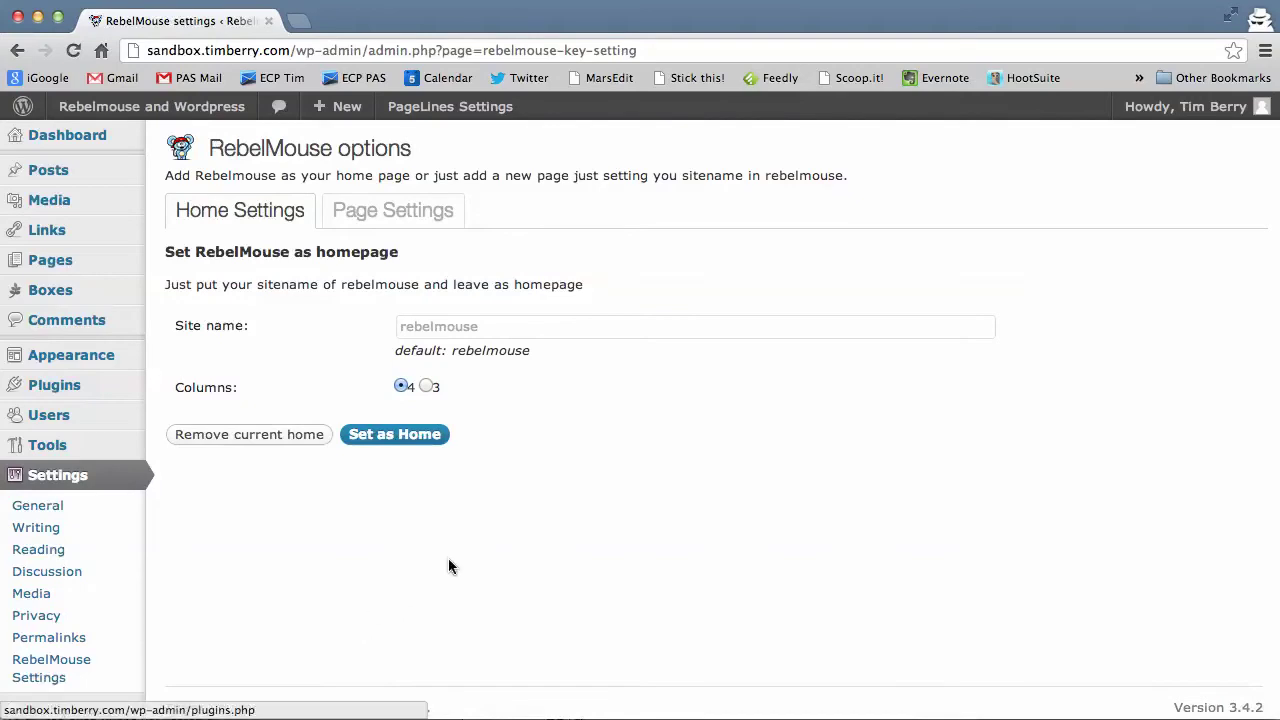
{"action": "left_click", "coordinate": [405, 327]}
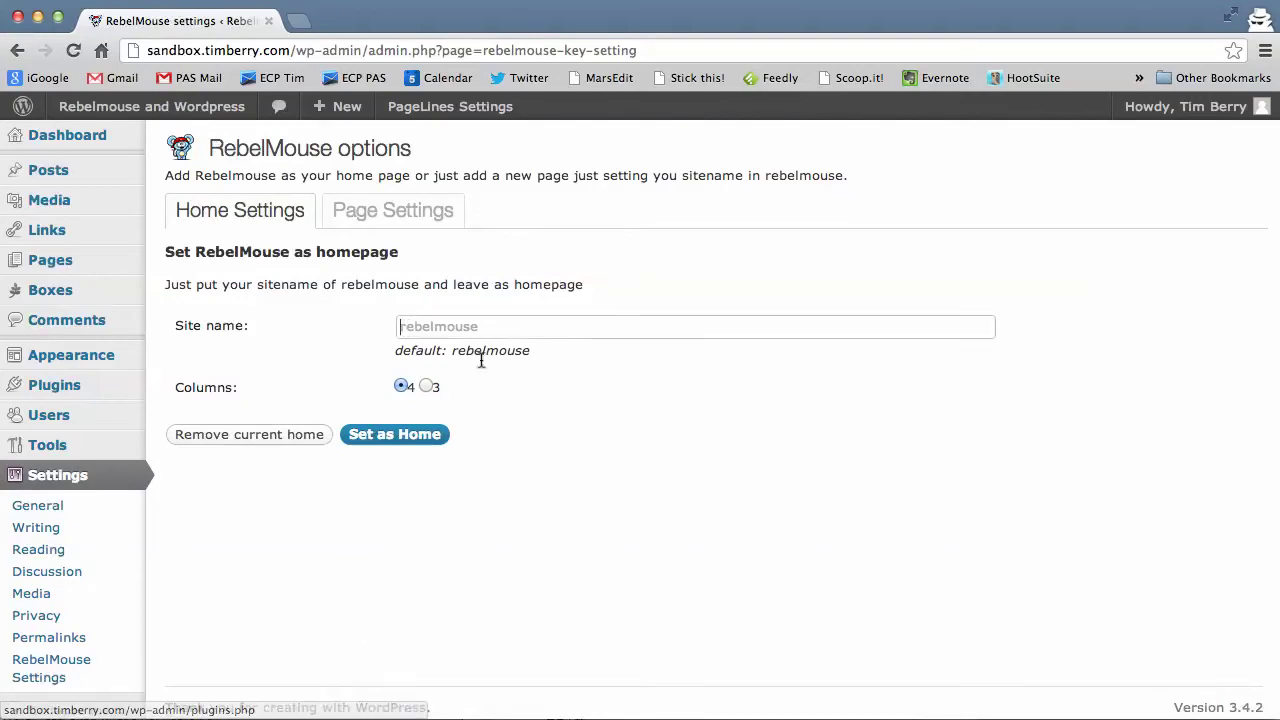
{"action": "type", "text": "r"}
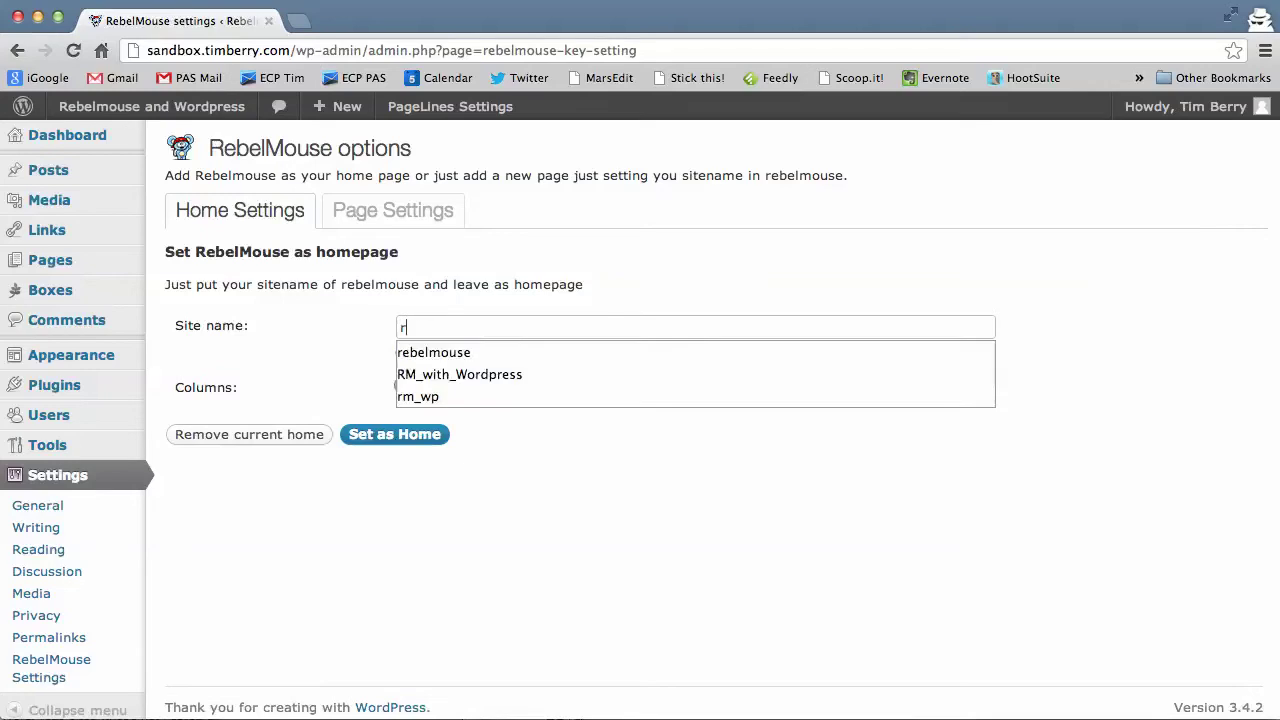
{"action": "type", "text": "ebel,m"}
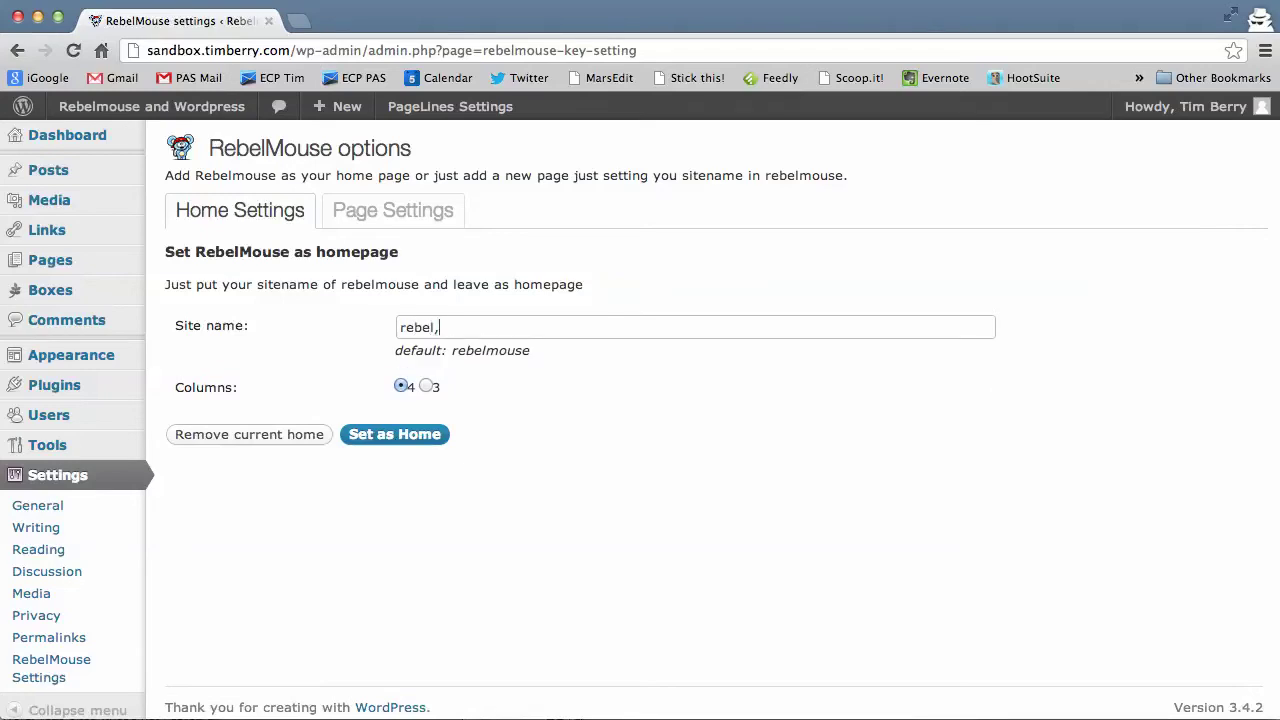
{"action": "key", "text": "BackSpace"}
{"action": "type", "text": "mouse"}
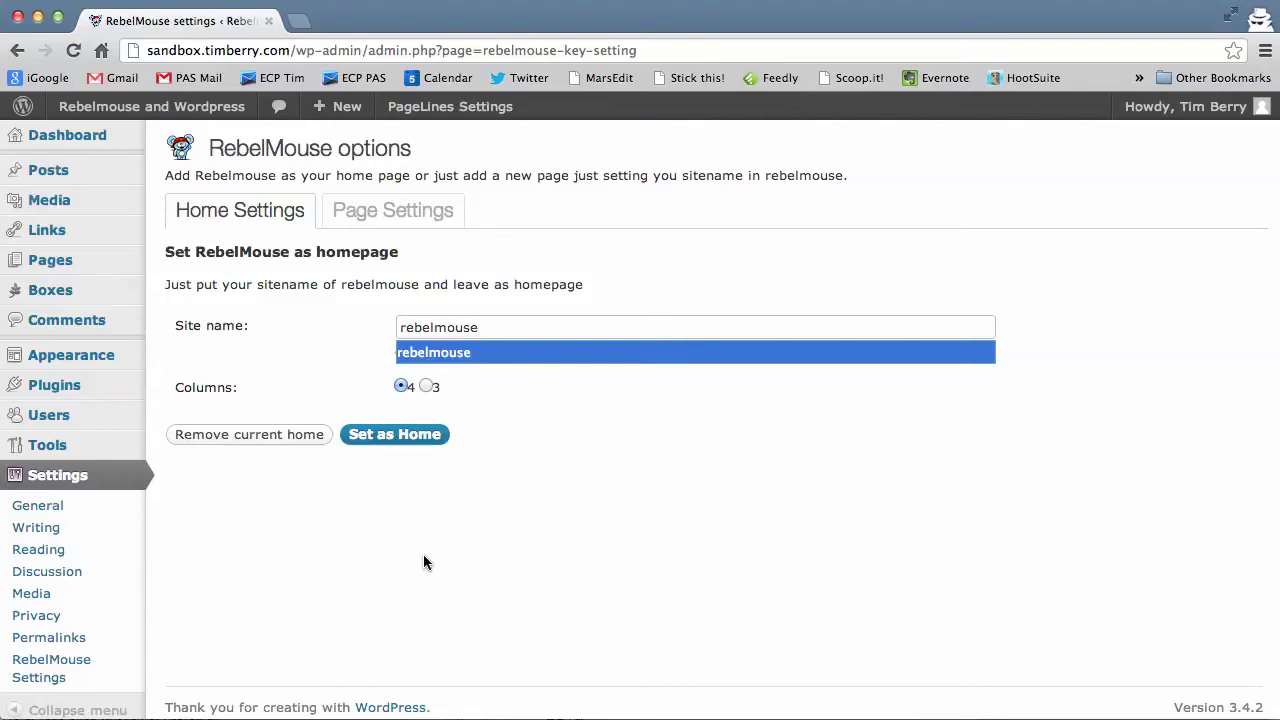
{"action": "left_click", "coordinate": [404, 438]}
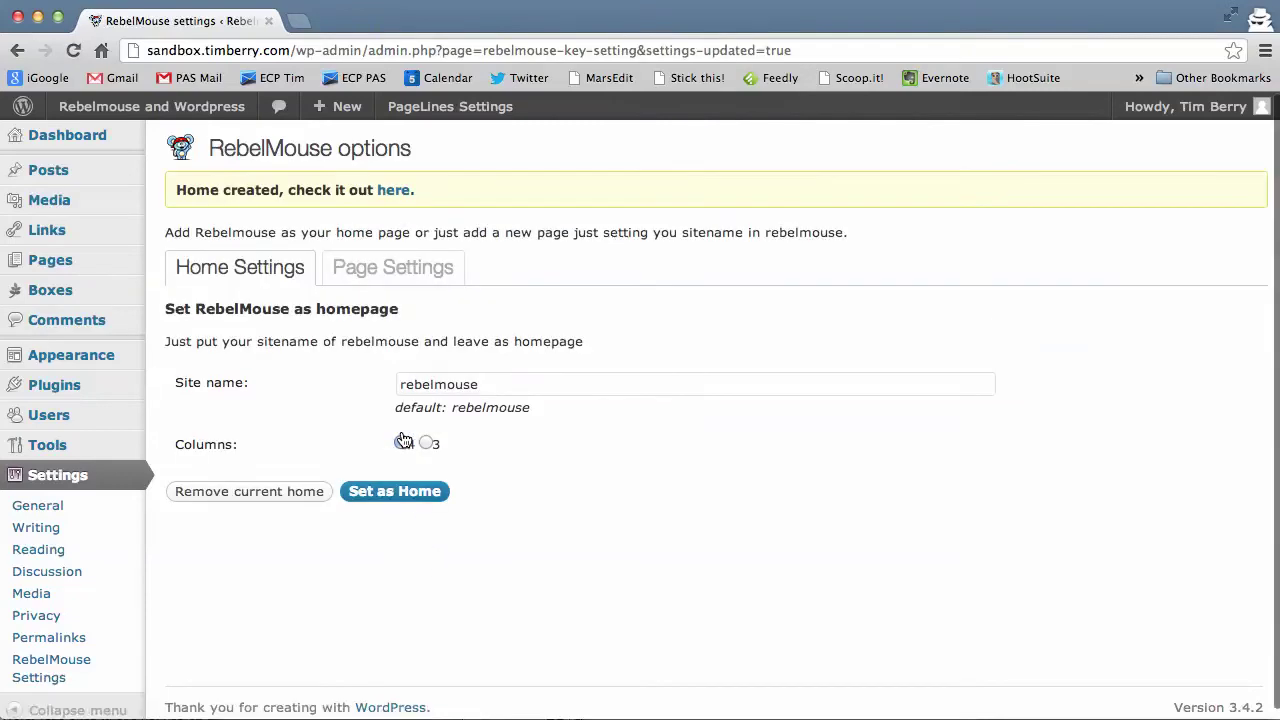
- View the blog's new home page and scroll through its embedded RebelMouse feed
{"action": "left_click", "coordinate": [391, 192]}
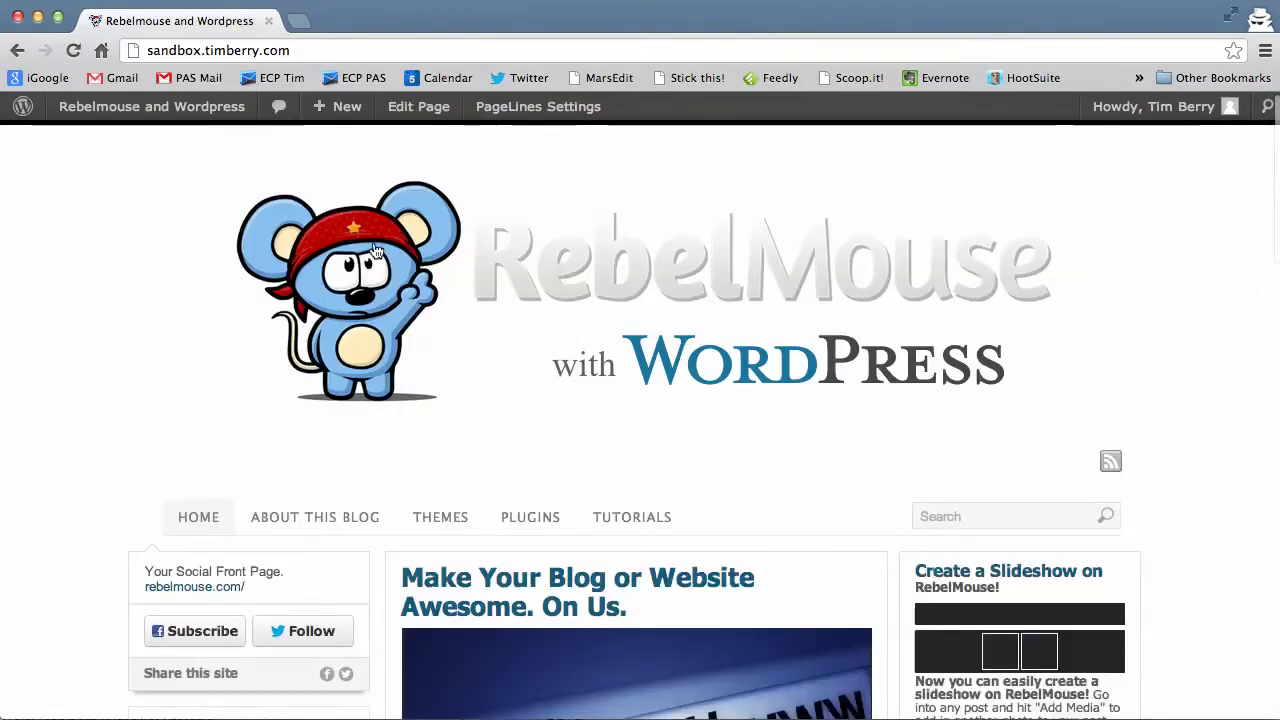
{"action": "left_click", "coordinate": [207, 520]}
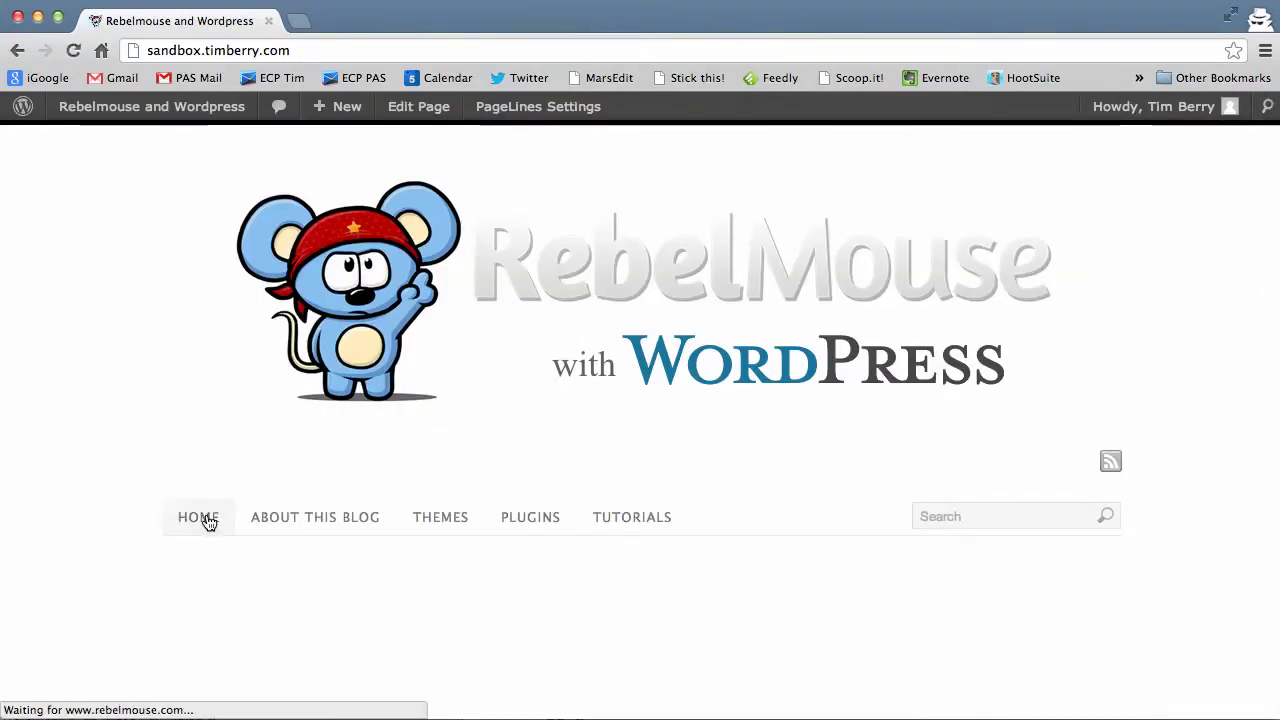
{"action": "scroll", "coordinate": [230, 490], "scroll_direction": "down", "scroll_amount": 2}
{"action": "scroll", "coordinate": [250, 463], "scroll_direction": "down", "scroll_amount": 3}
{"action": "scroll", "coordinate": [520, 530], "scroll_direction": "down", "scroll_amount": 2}
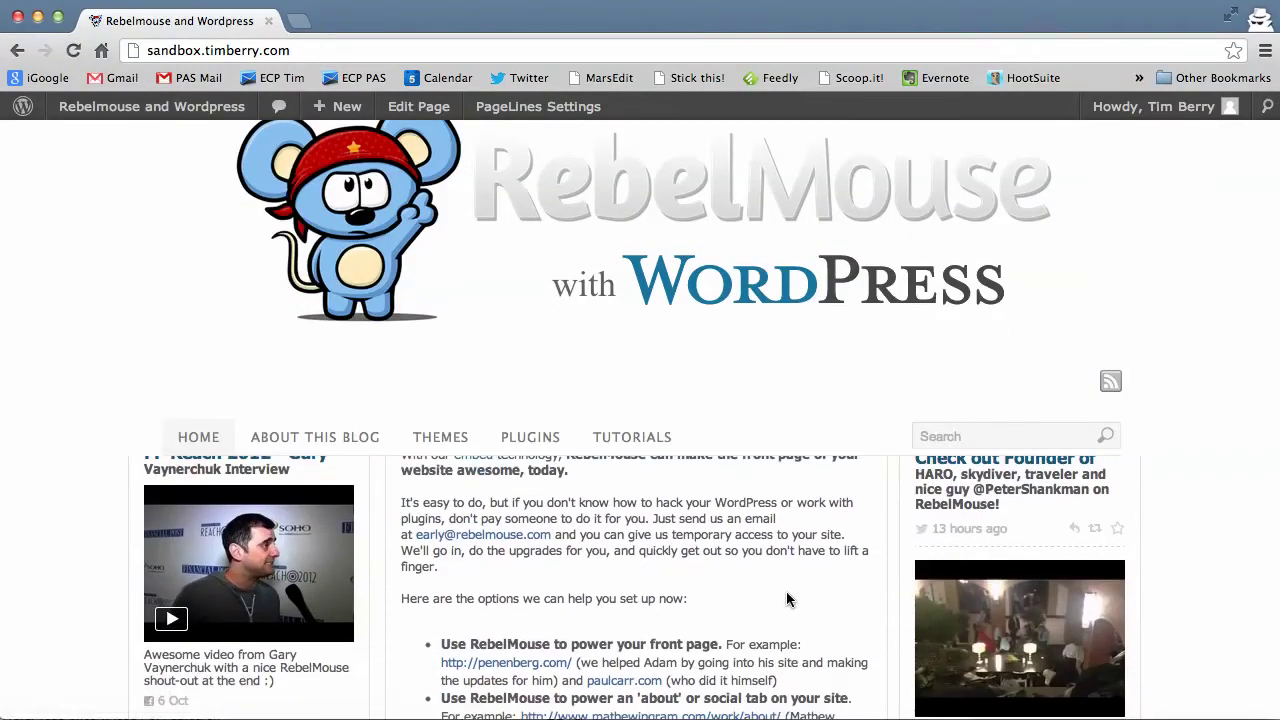
{"action": "scroll", "coordinate": [1166, 571], "scroll_direction": "down", "scroll_amount": 3}
{"action": "scroll", "coordinate": [1166, 571], "scroll_direction": "down", "scroll_amount": 3}
{"action": "scroll", "coordinate": [1166, 571], "scroll_direction": "down", "scroll_amount": 4}
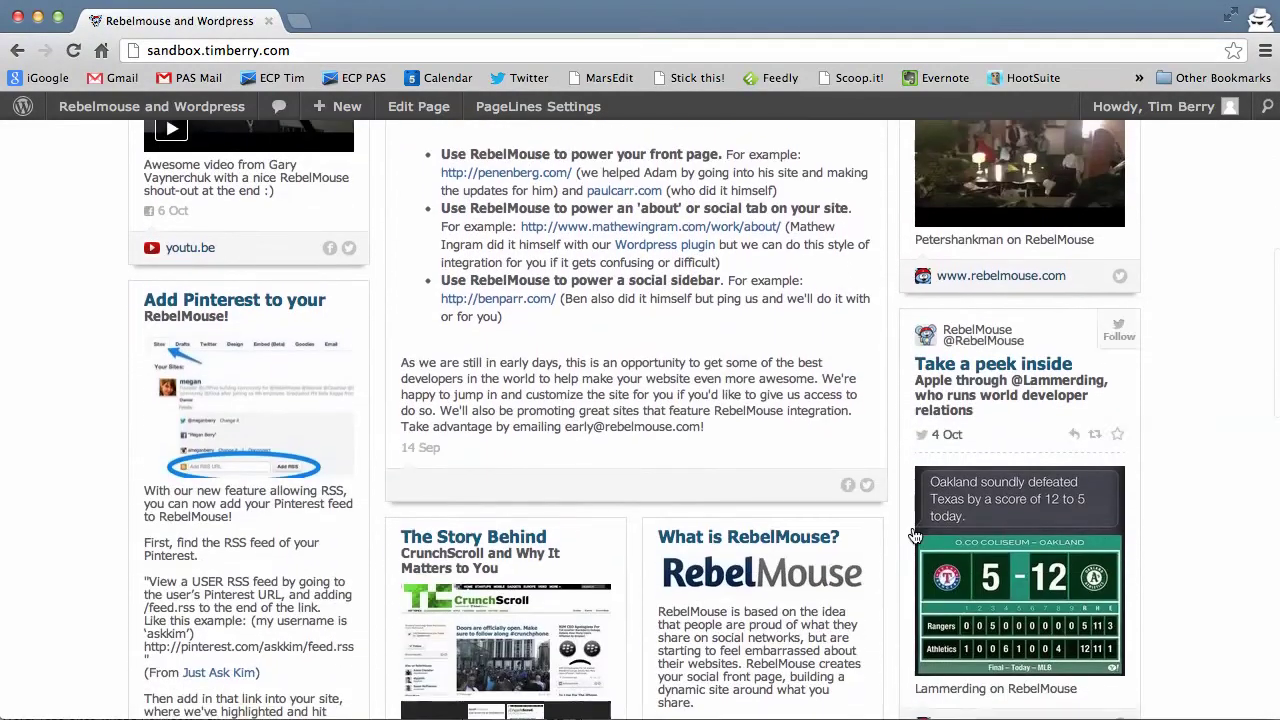
{"action": "scroll", "coordinate": [915, 537], "scroll_direction": "up", "scroll_amount": 10}
{"action": "scroll", "coordinate": [600, 471], "scroll_direction": "up", "scroll_amount": 5}
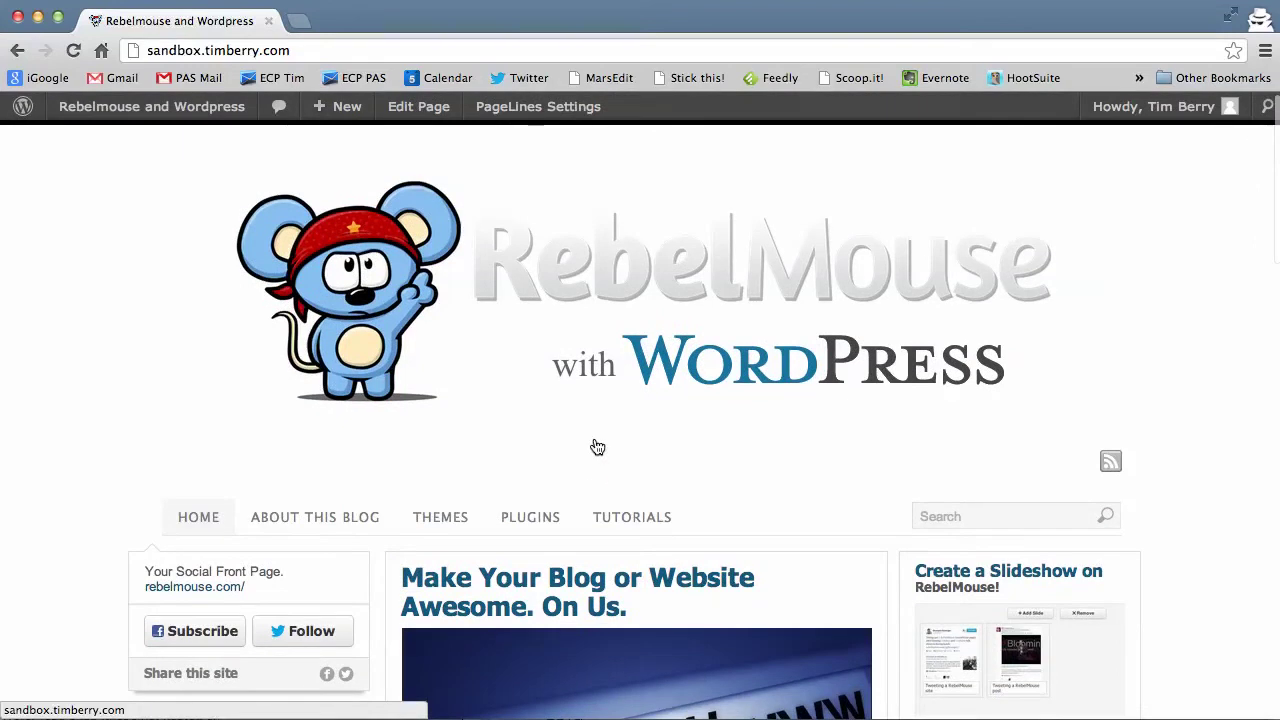
{"action": "left_click", "coordinate": [298, 21]}
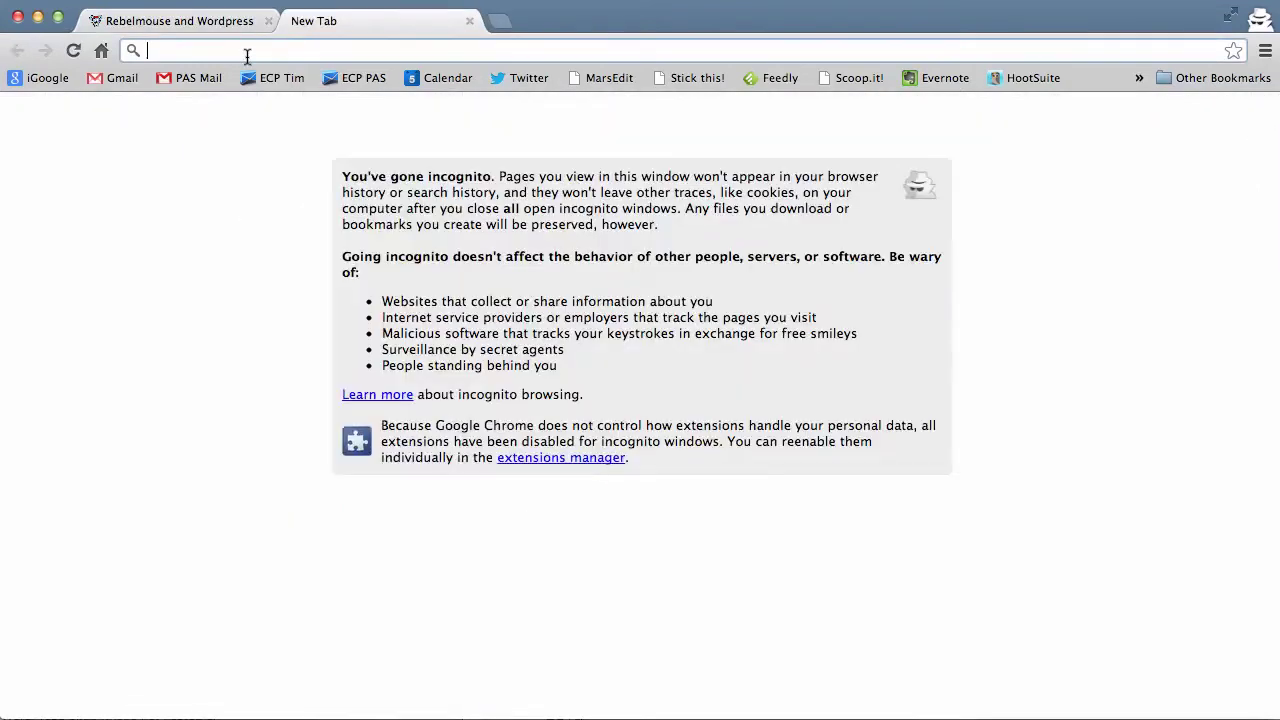
{"action": "type", "text": "www.rebelmouse.com"}
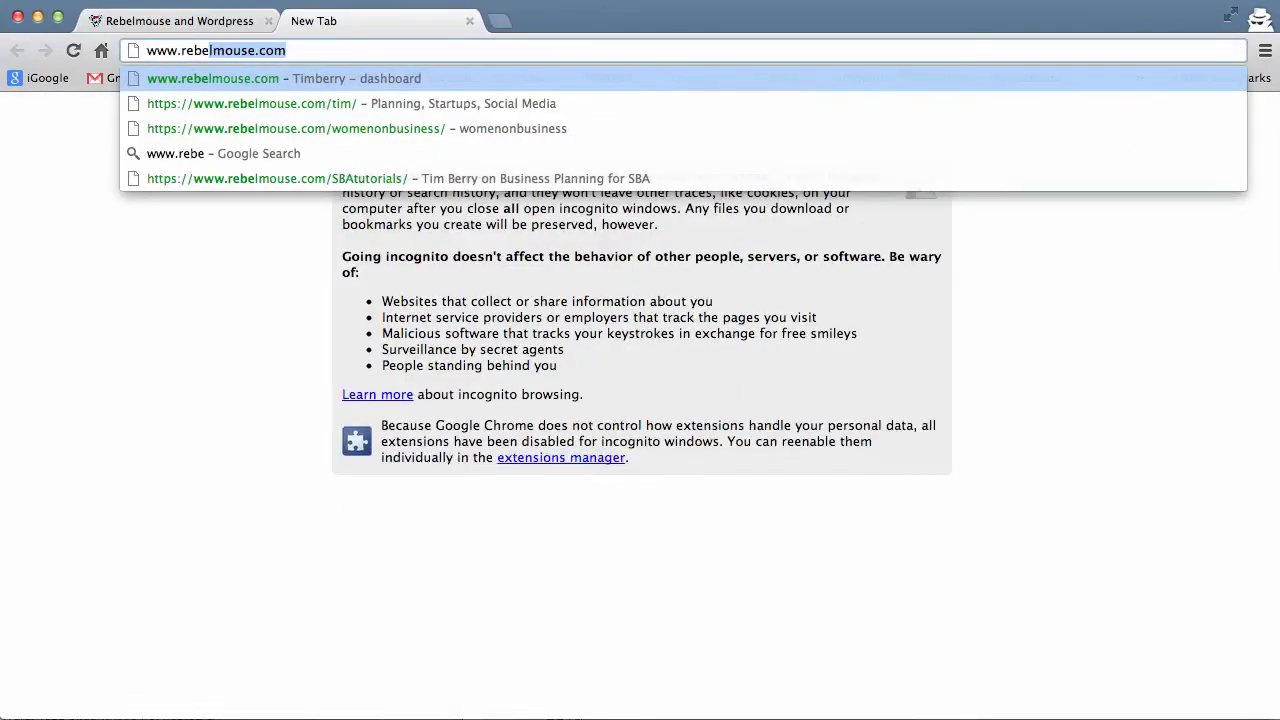
{"action": "key", "text": "Right"}
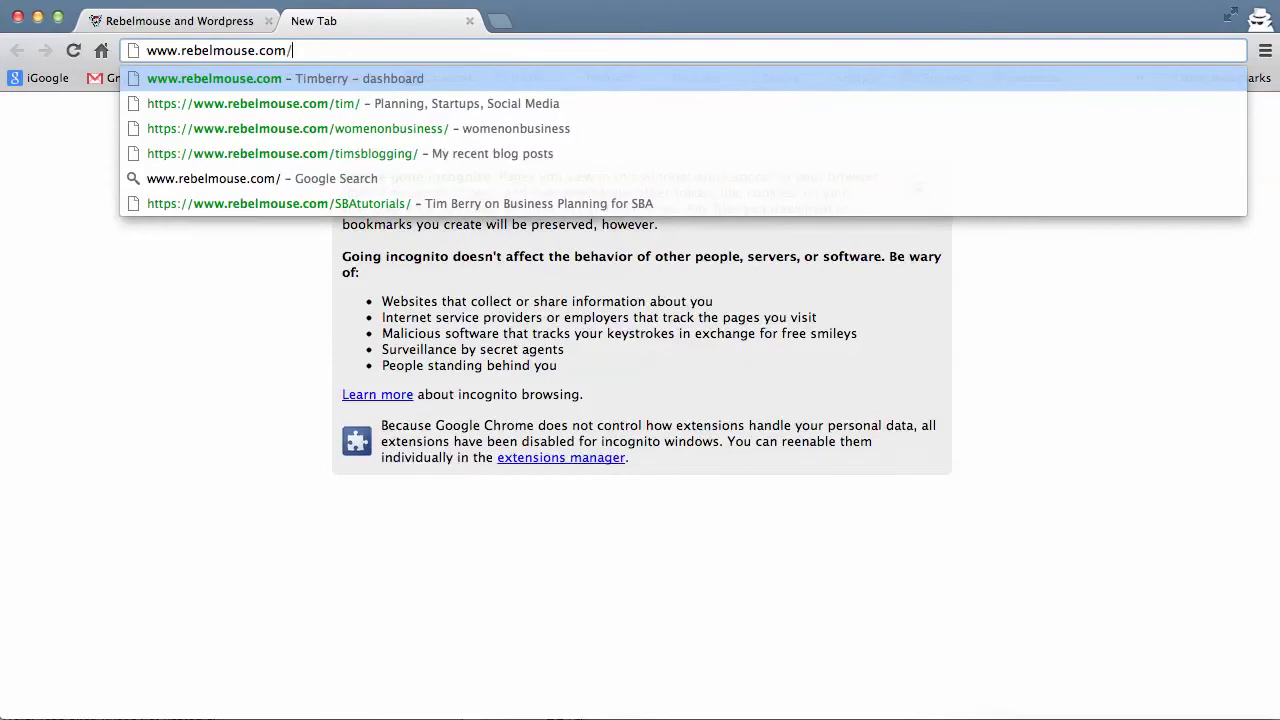
{"action": "type", "text": "/rebelmouse"}
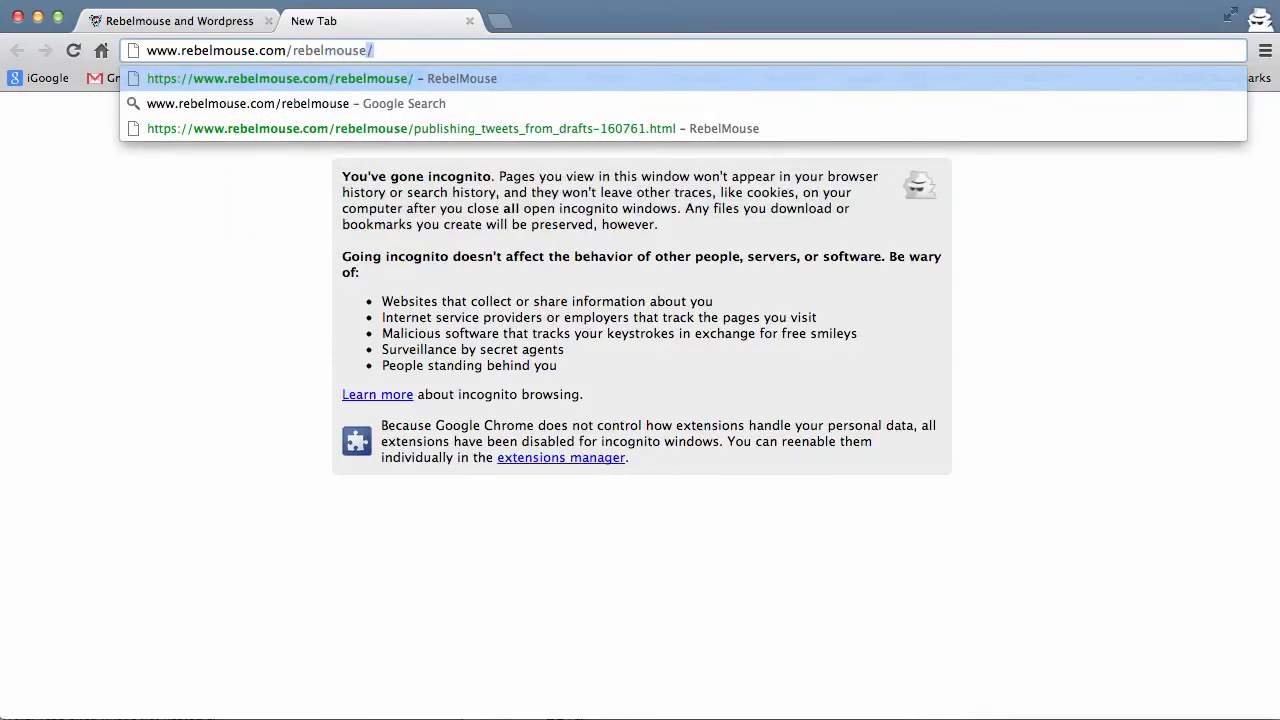
{"action": "key", "text": "Return"}
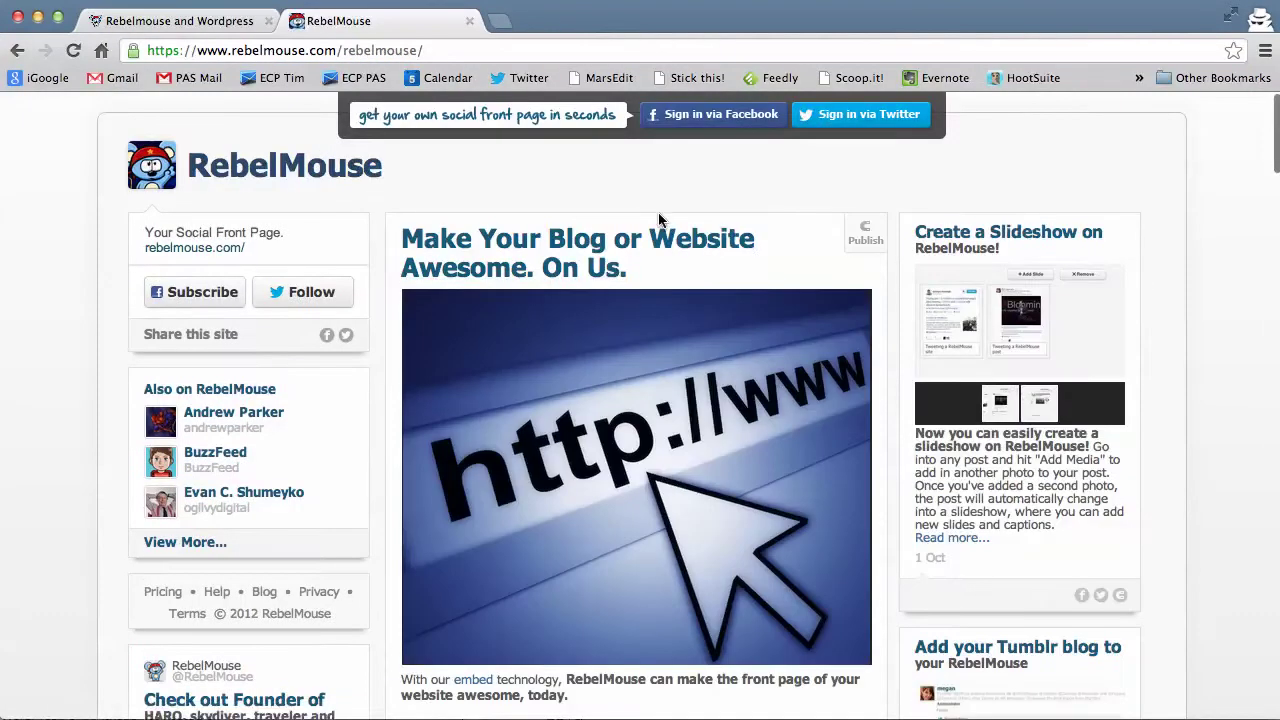
{"action": "left_click", "coordinate": [175, 25]}
{"action": "scroll", "coordinate": [477, 606], "scroll_direction": "down", "scroll_amount": 3}
{"action": "scroll", "coordinate": [478, 594], "scroll_direction": "down", "scroll_amount": 2}
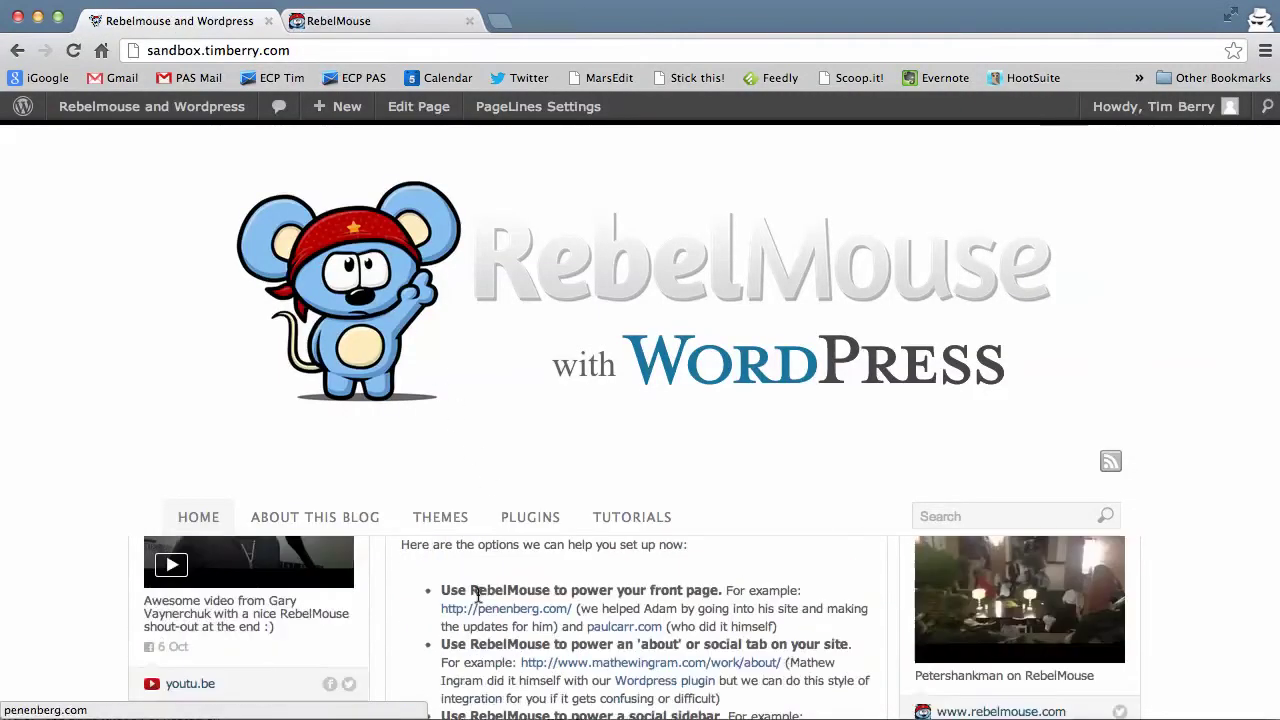
{"action": "scroll", "coordinate": [477, 594], "scroll_direction": "down", "scroll_amount": 3}
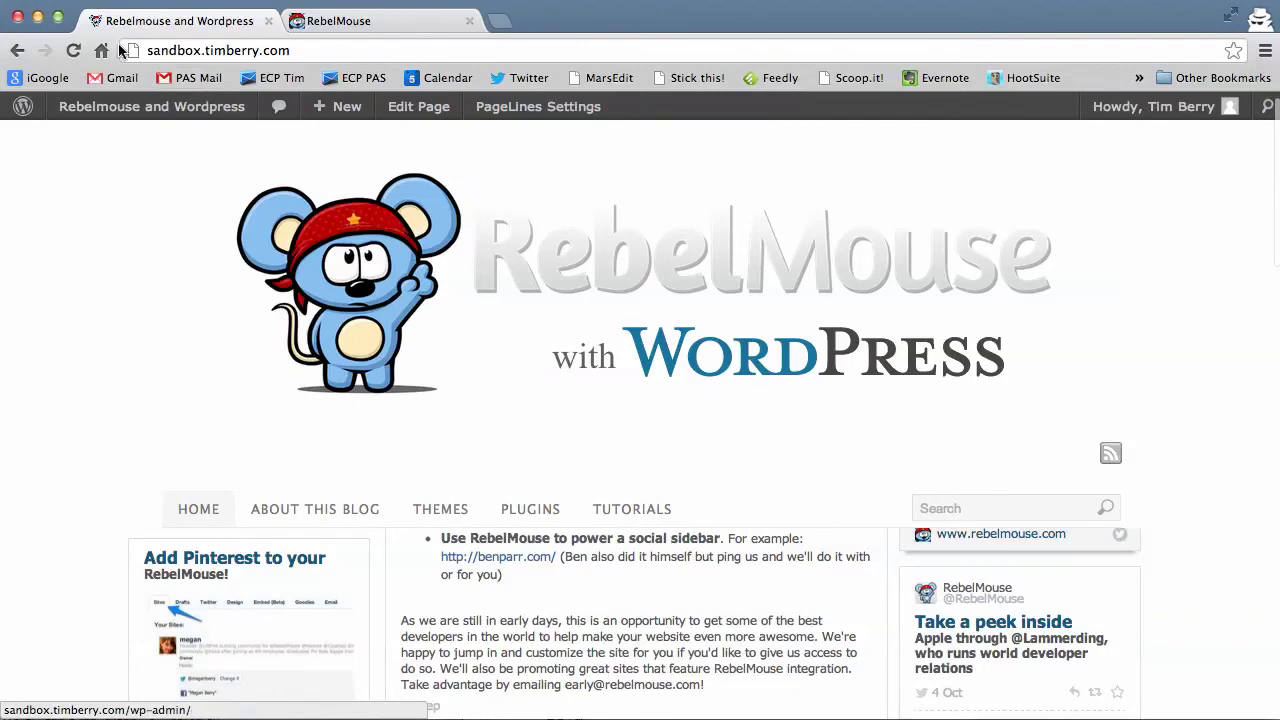
- Add a RebelMouse page titled 'Wordpress Stuff' using site rm_with_wordpress
{"action": "mouse_move", "coordinate": [151, 106]}
{"action": "left_click", "coordinate": [95, 145]}
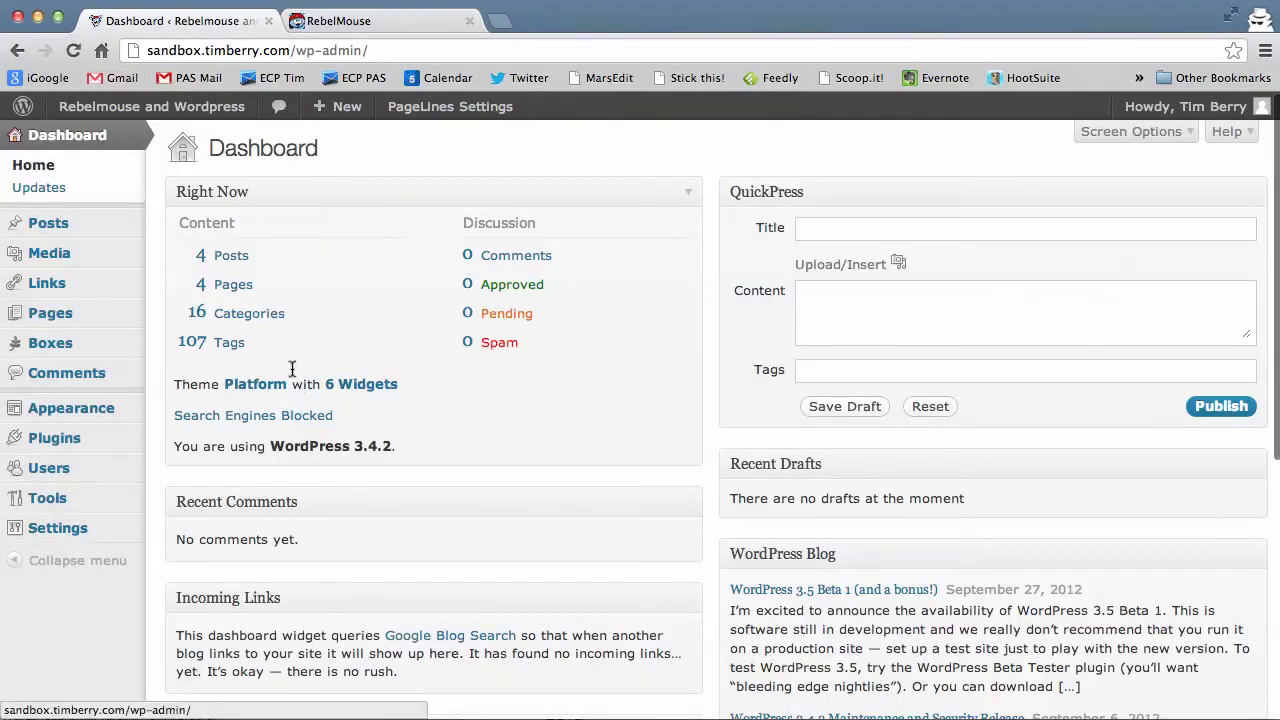
{"action": "mouse_move", "coordinate": [57, 528]}
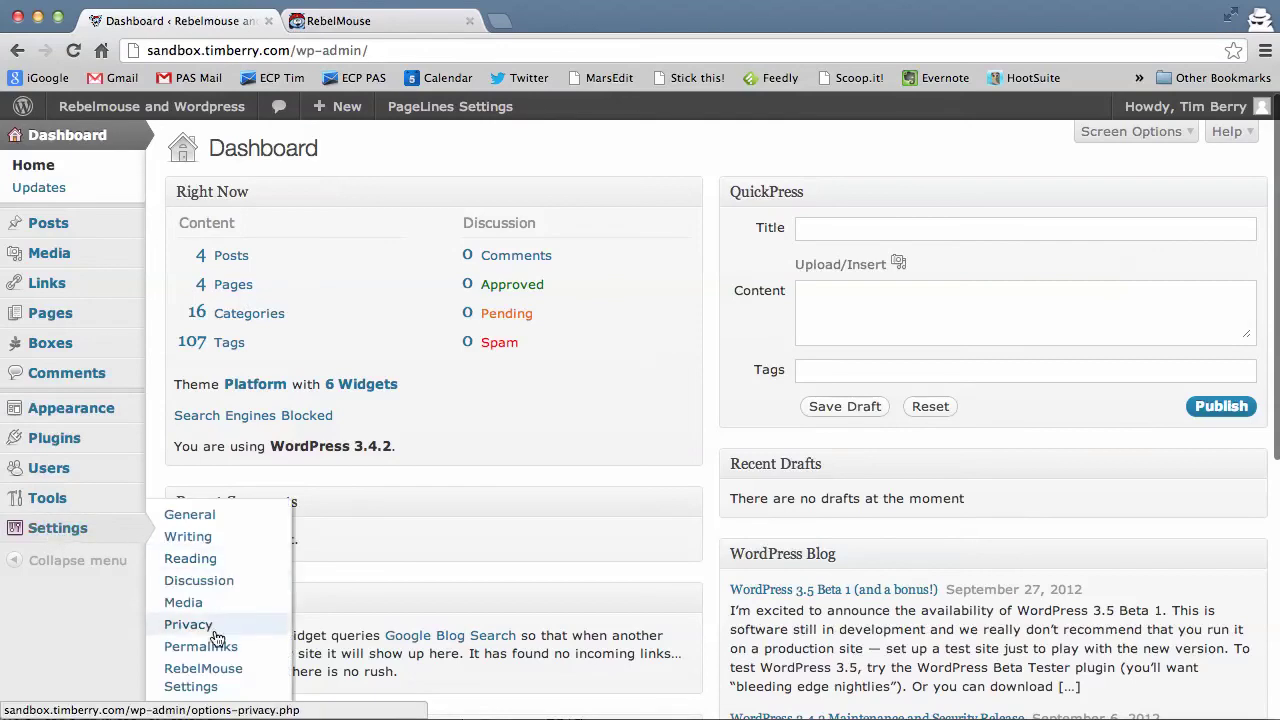
{"action": "left_click", "coordinate": [207, 673]}
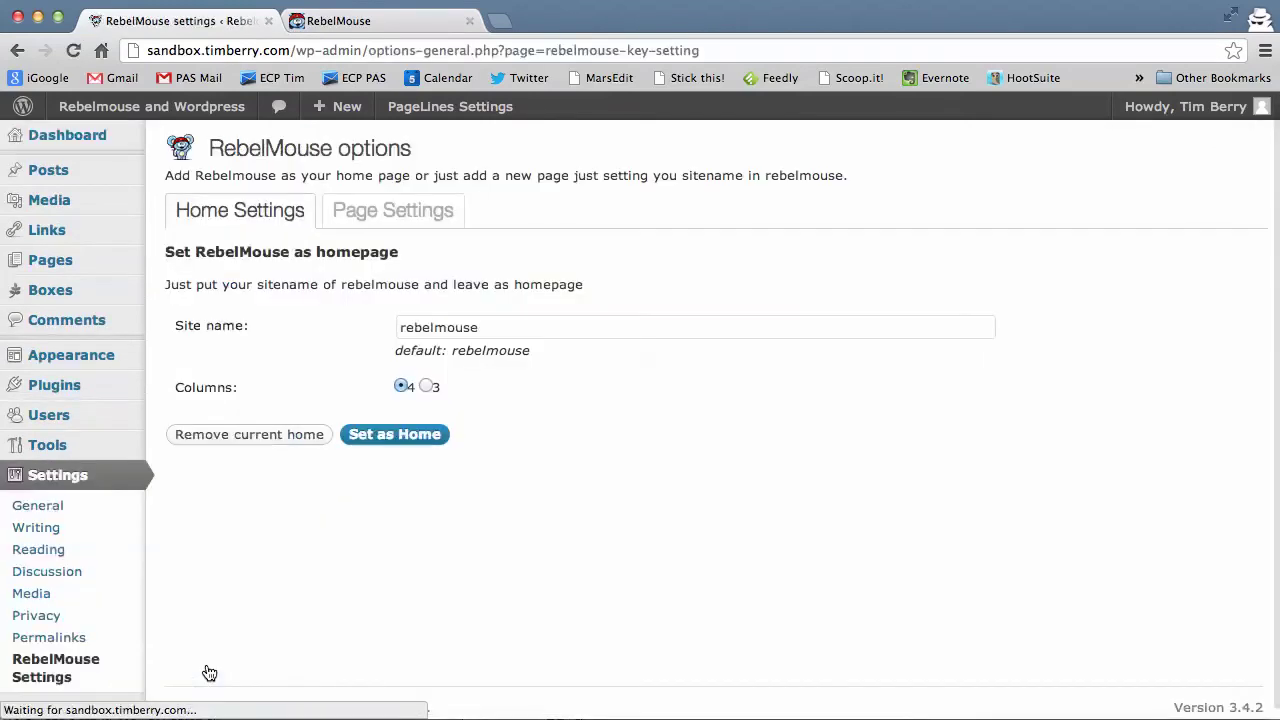
{"action": "left_click", "coordinate": [390, 214]}
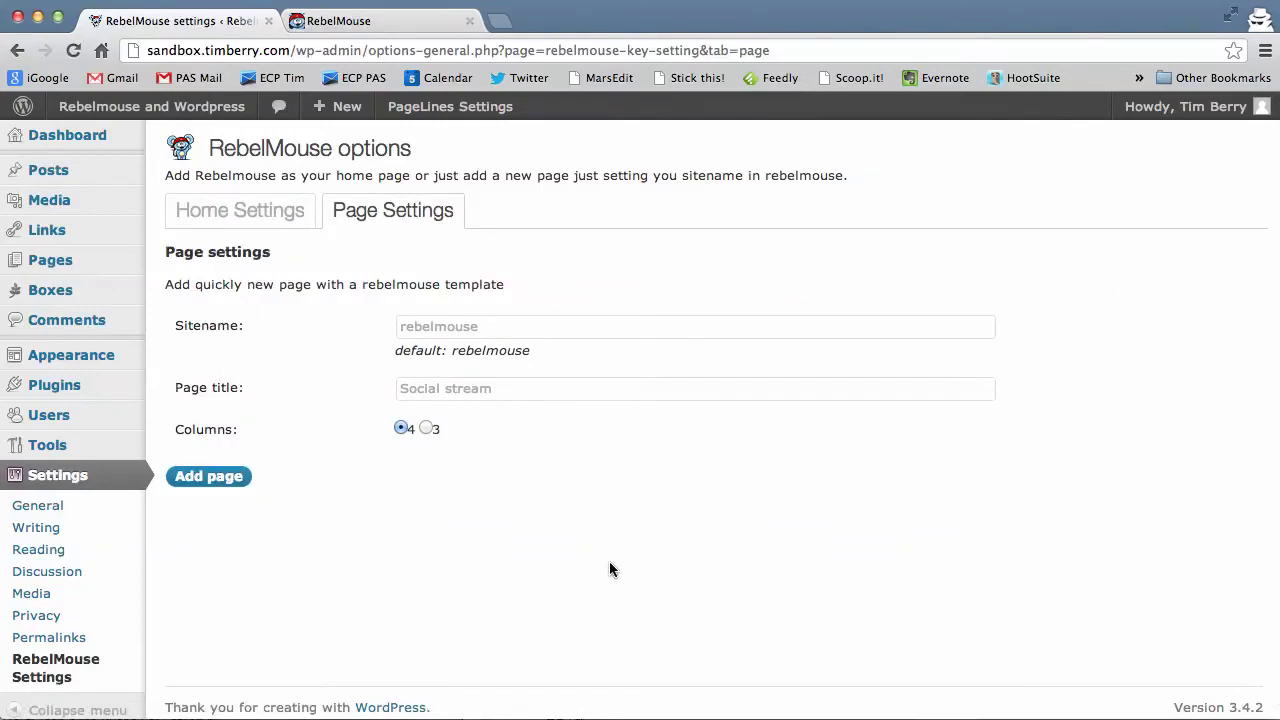
{"action": "left_click", "coordinate": [411, 330]}
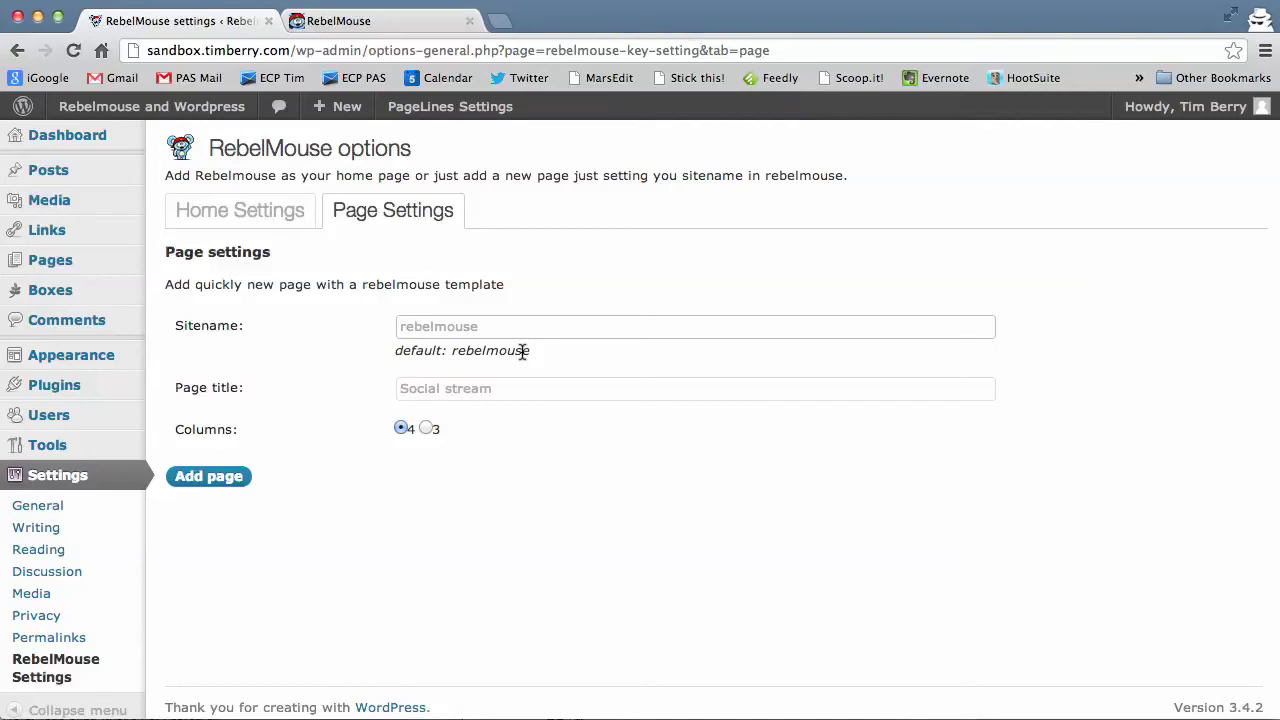
{"action": "type", "text": "rm_with_wordpress"}
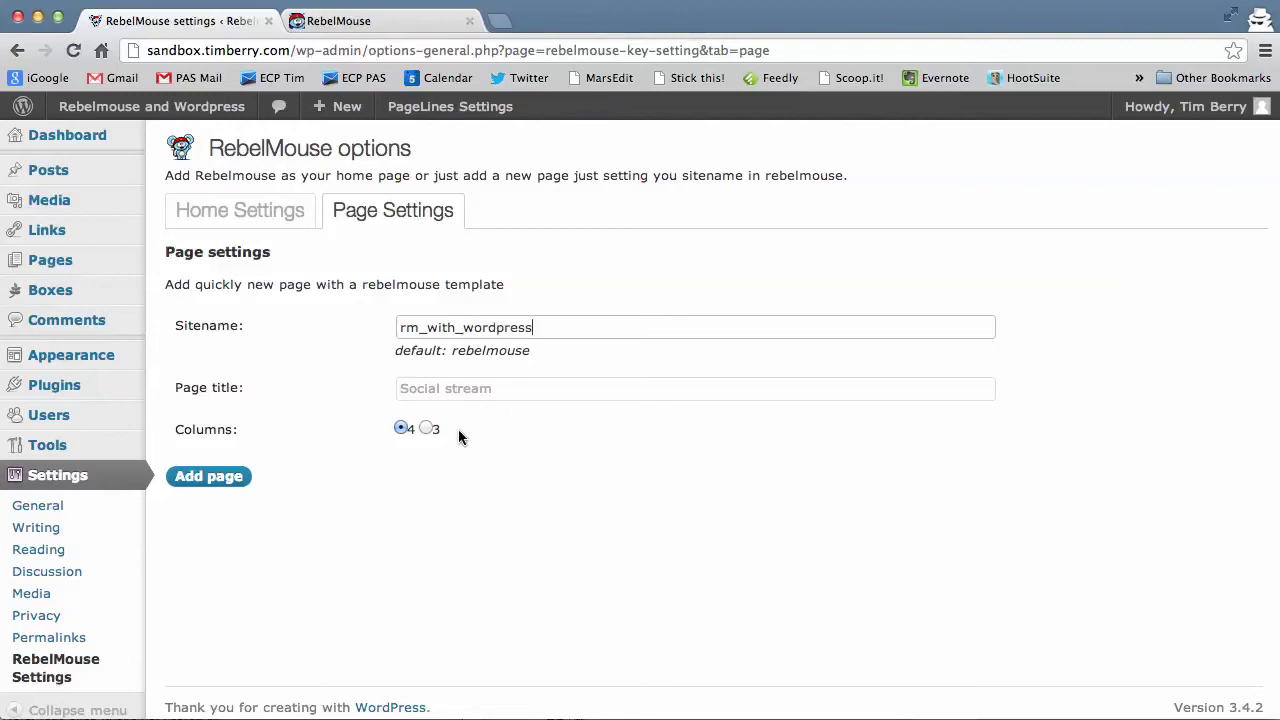
{"action": "left_click", "coordinate": [413, 389]}
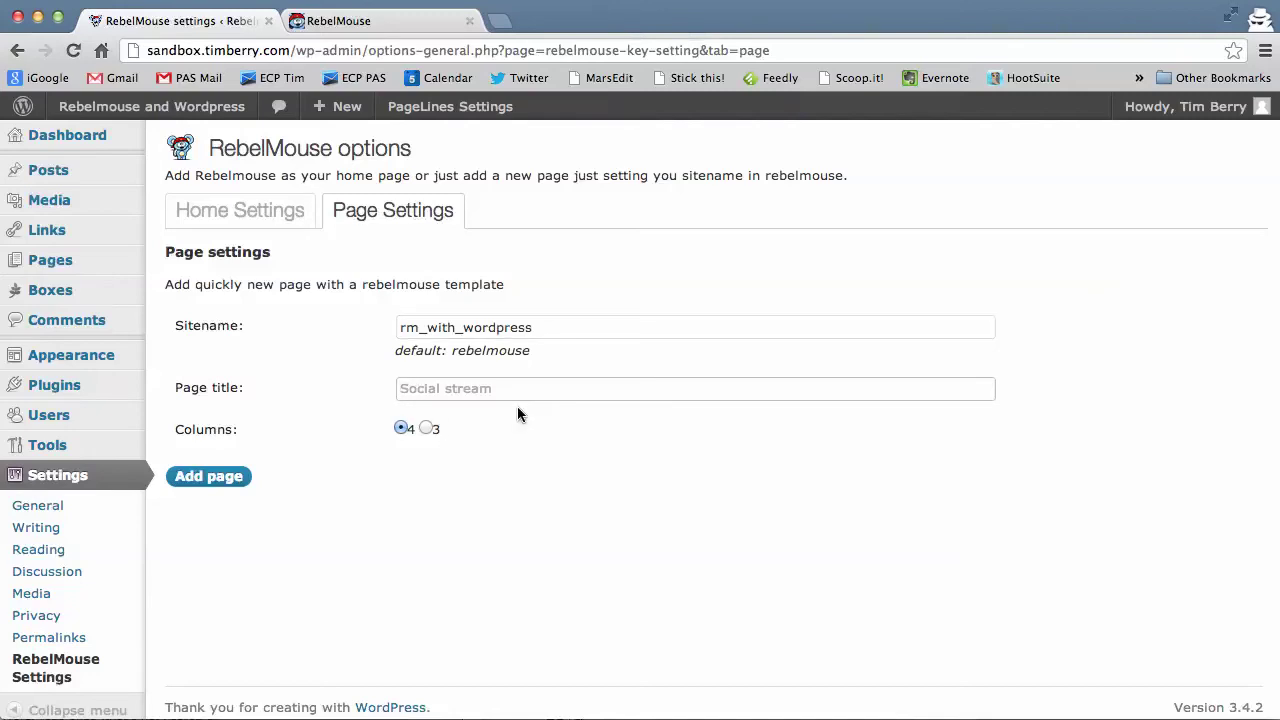
{"action": "type", "text": "Wordpress Stuff"}
{"action": "left_click", "coordinate": [214, 478]}
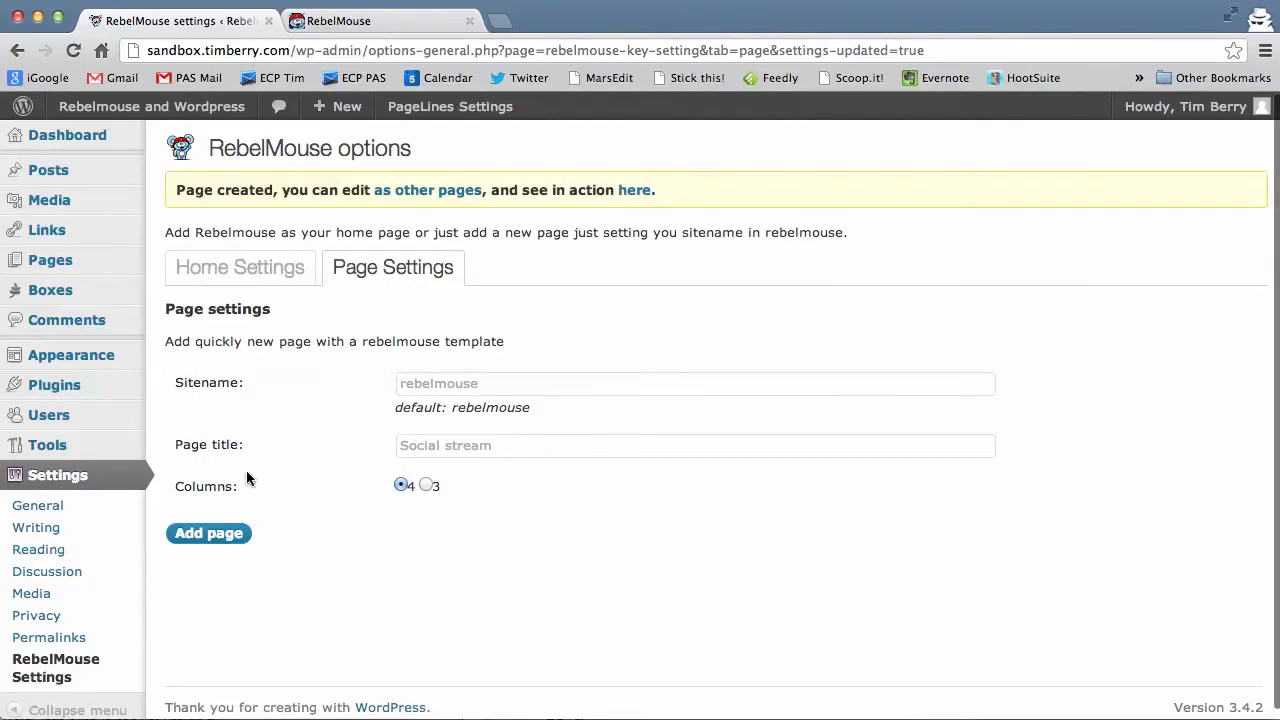
- Preview the new Wordpress Stuff page on the live site, then return to the Dashboard
{"action": "left_click", "coordinate": [634, 190]}
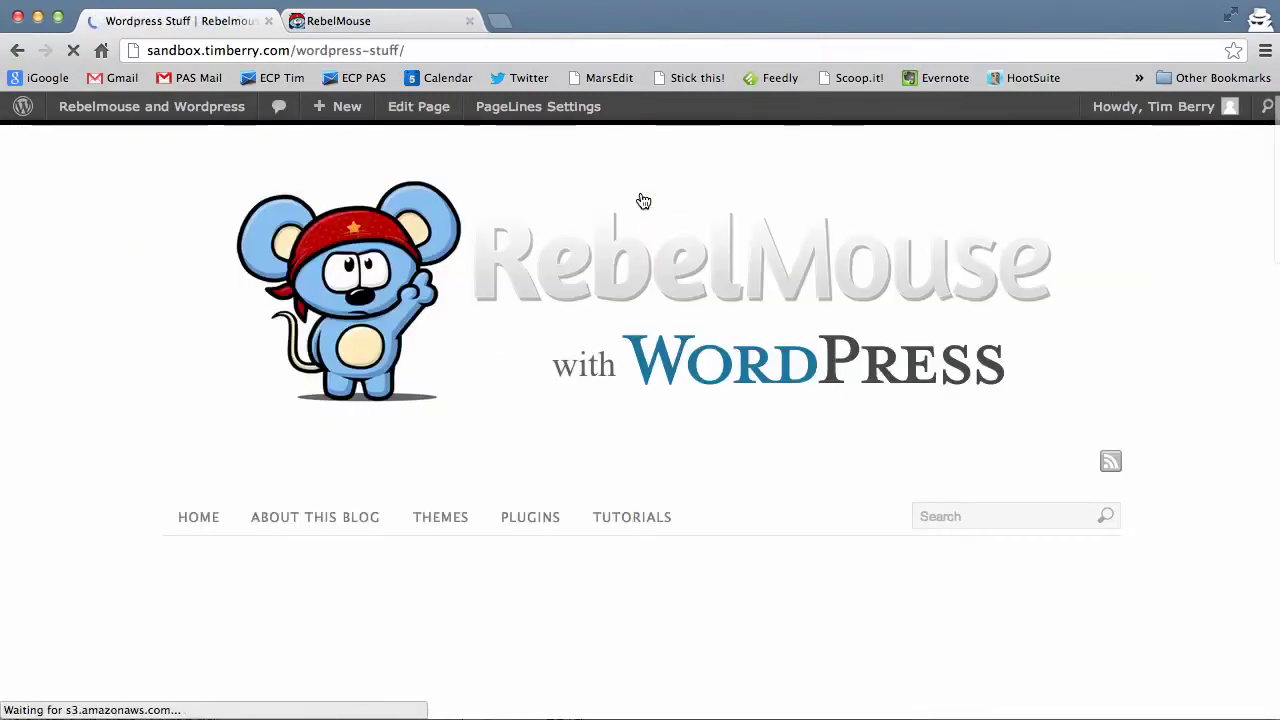
{"action": "scroll", "coordinate": [557, 414], "scroll_direction": "down", "scroll_amount": 3}
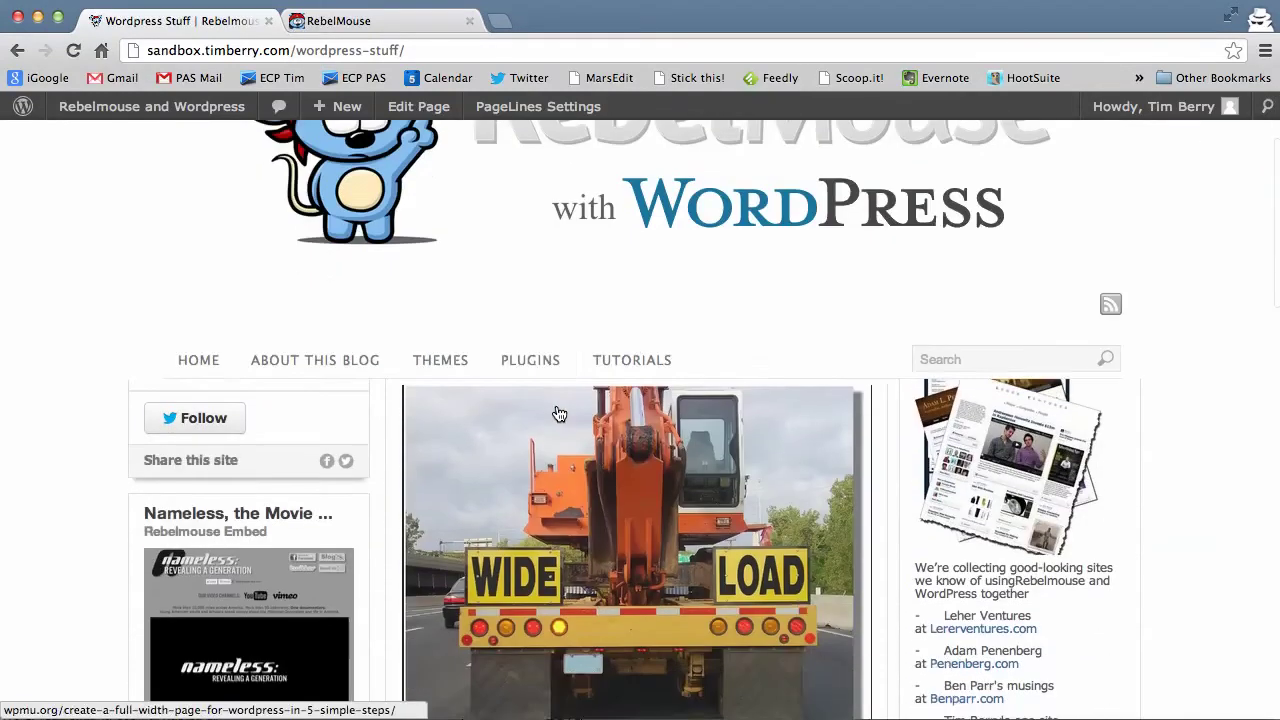
{"action": "scroll", "coordinate": [575, 420], "scroll_direction": "up", "scroll_amount": 3}
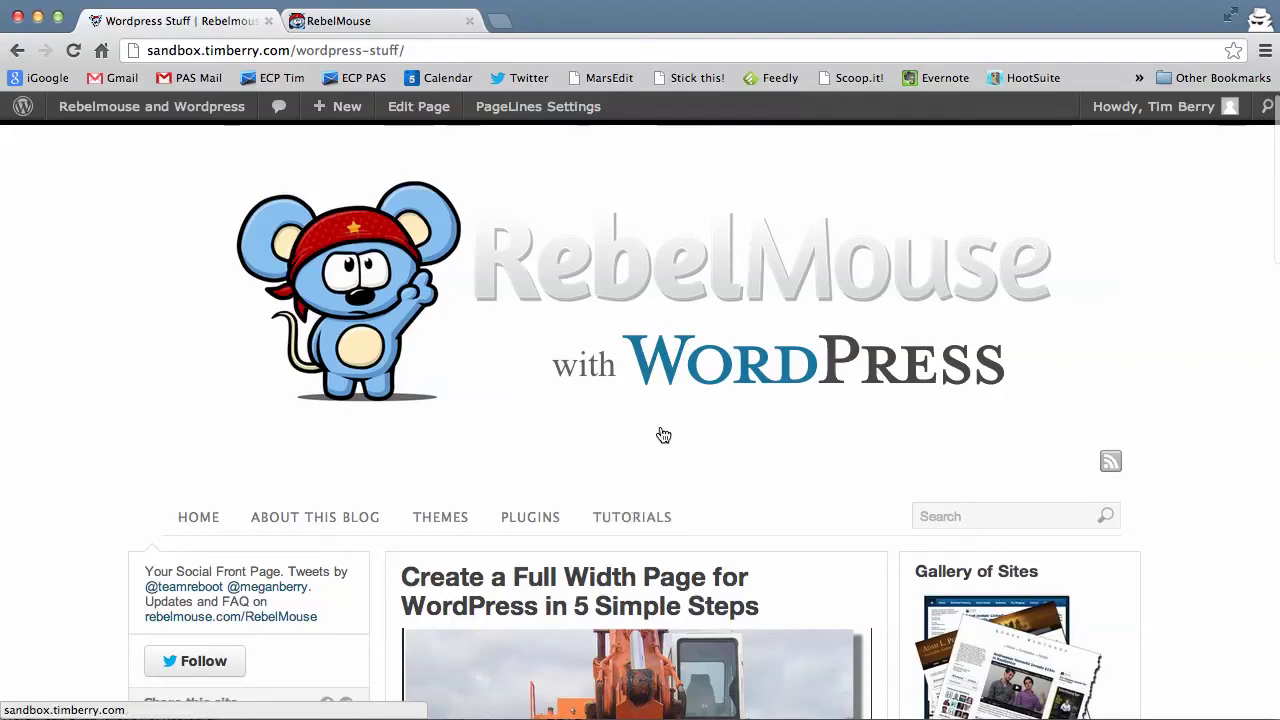
{"action": "mouse_move", "coordinate": [151, 106]}
{"action": "left_click", "coordinate": [112, 142]}
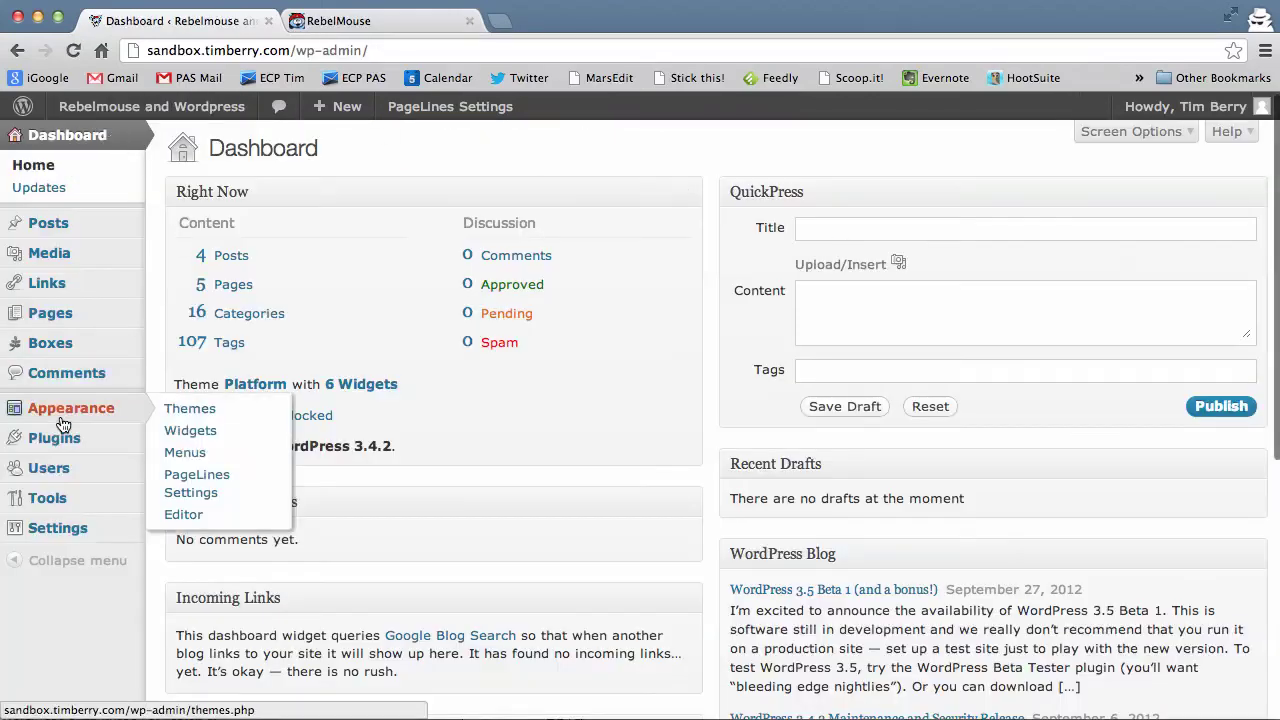
{"action": "left_click", "coordinate": [194, 456]}
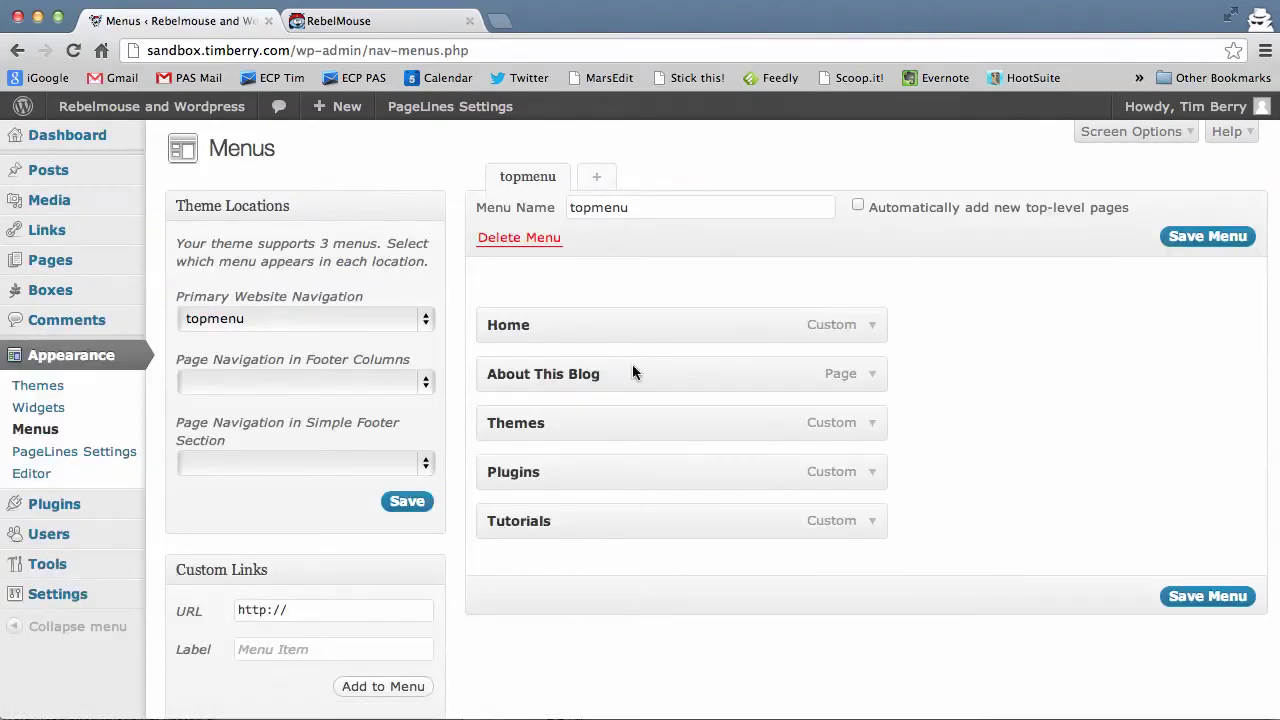
- Add the Wordpress Stuff page to topmenu after Tutorials and save the menu
{"action": "scroll", "coordinate": [592, 600], "scroll_direction": "down", "scroll_amount": 8}
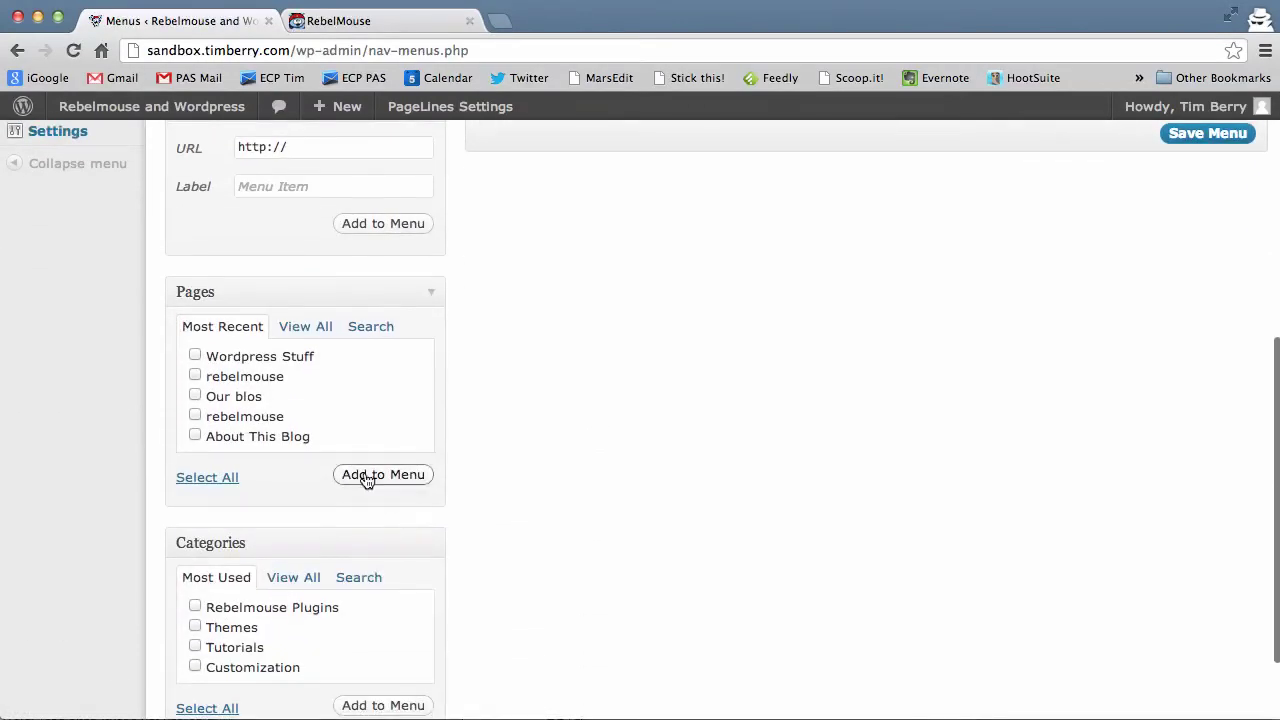
{"action": "left_click", "coordinate": [195, 356]}
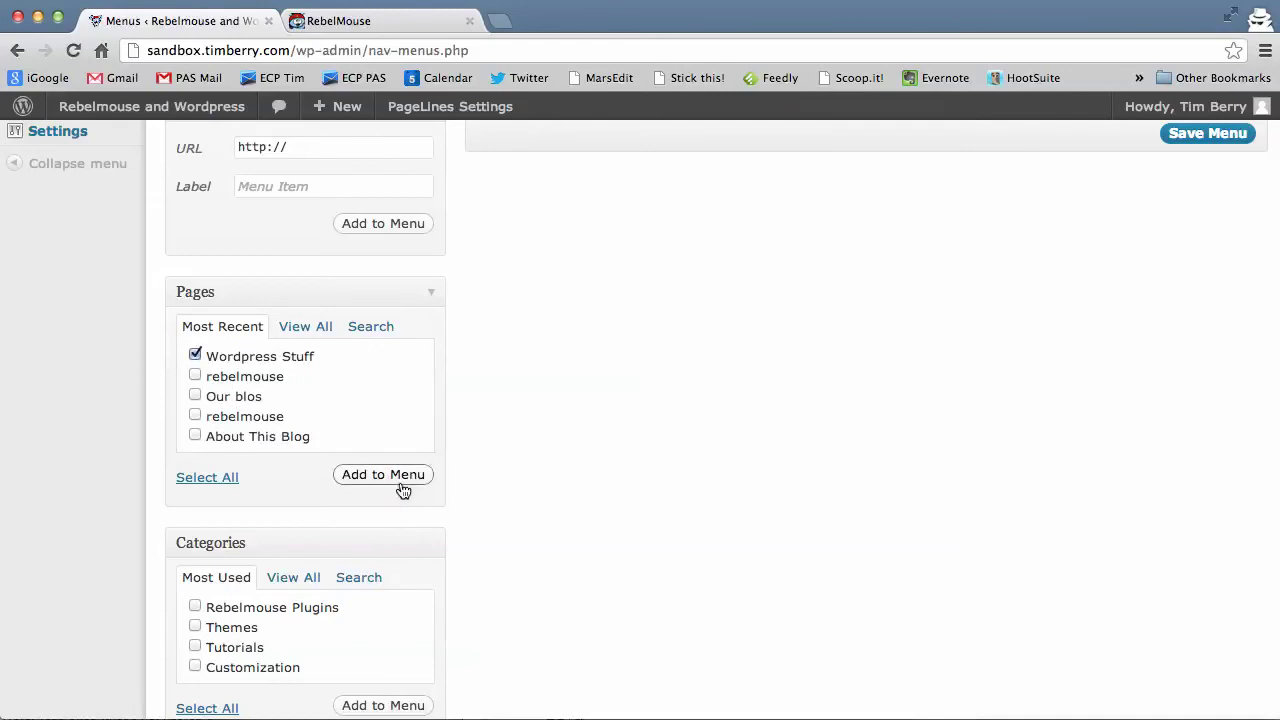
{"action": "left_click", "coordinate": [395, 480]}
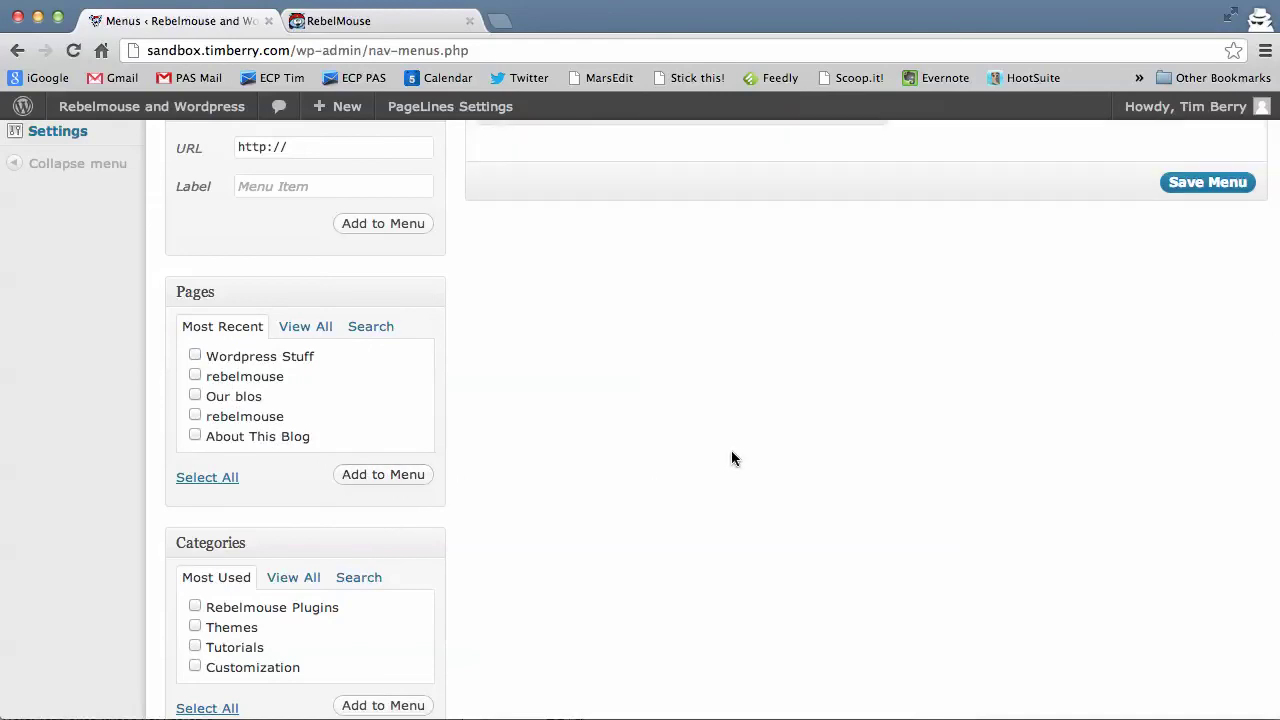
{"action": "scroll", "coordinate": [735, 450], "scroll_direction": "up", "scroll_amount": 8}
{"action": "left_click", "coordinate": [1212, 646]}
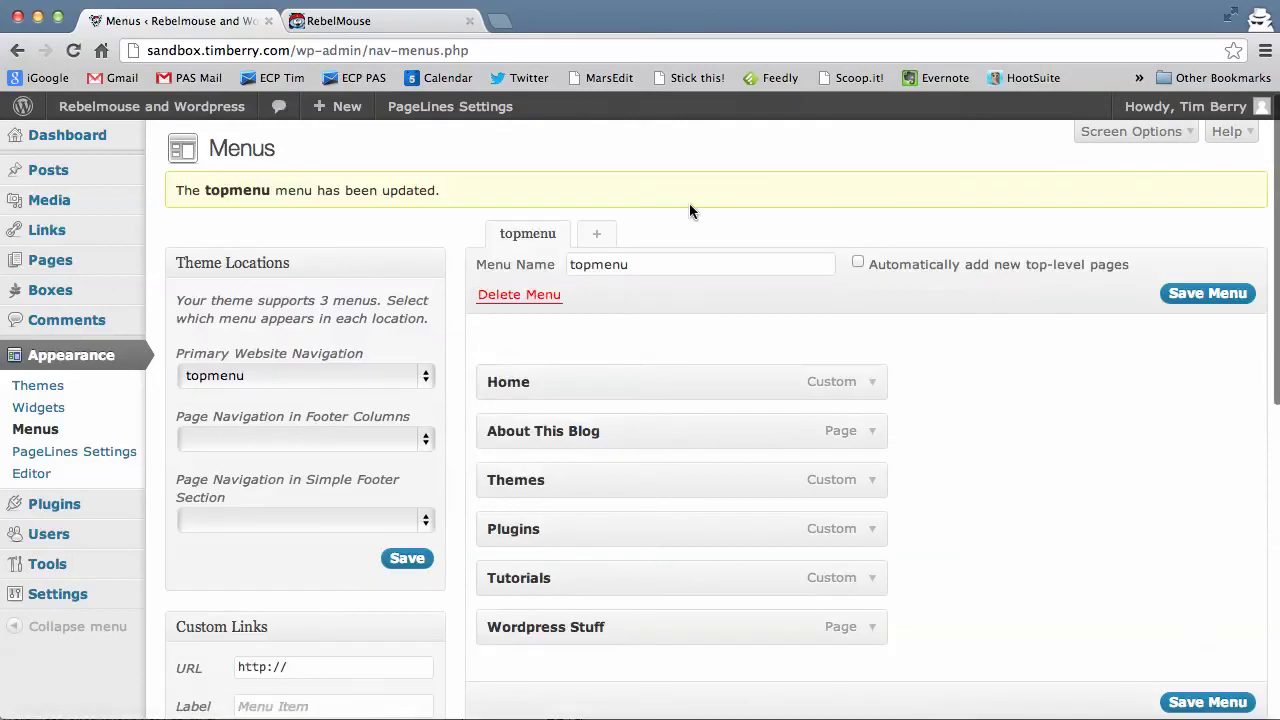
{"action": "mouse_move", "coordinate": [151, 106]}
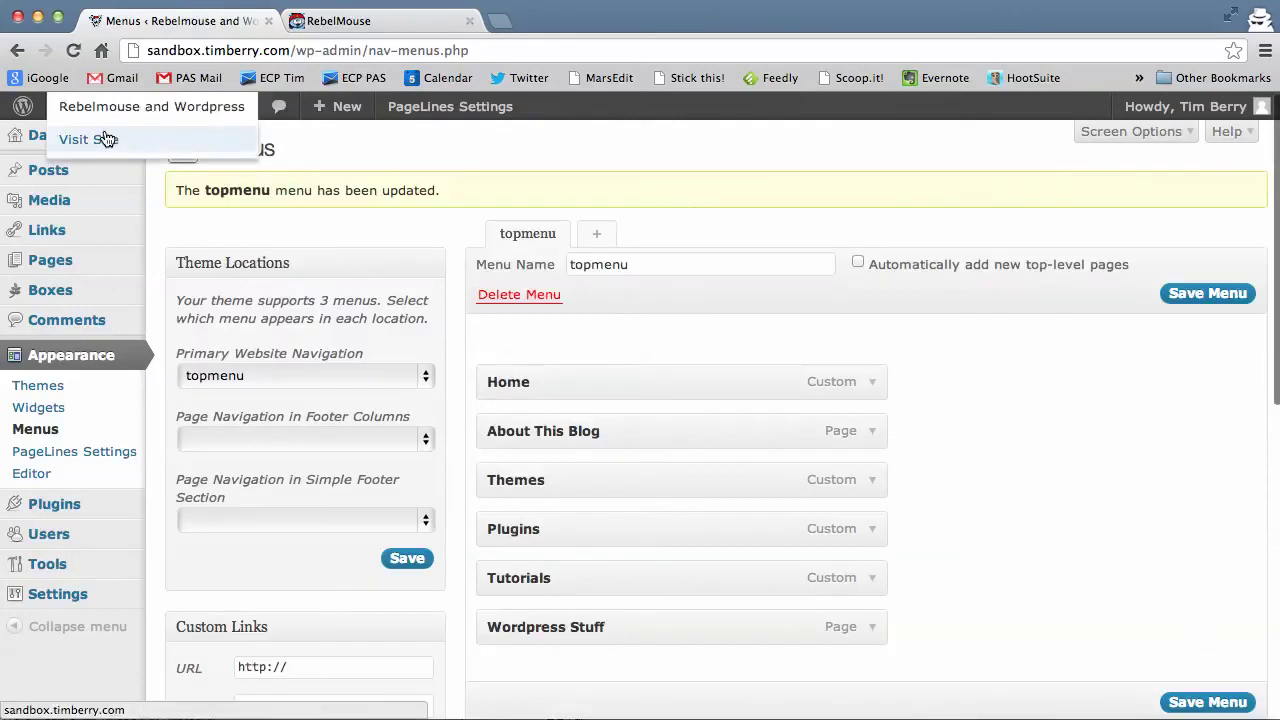
{"action": "left_click", "coordinate": [92, 140]}
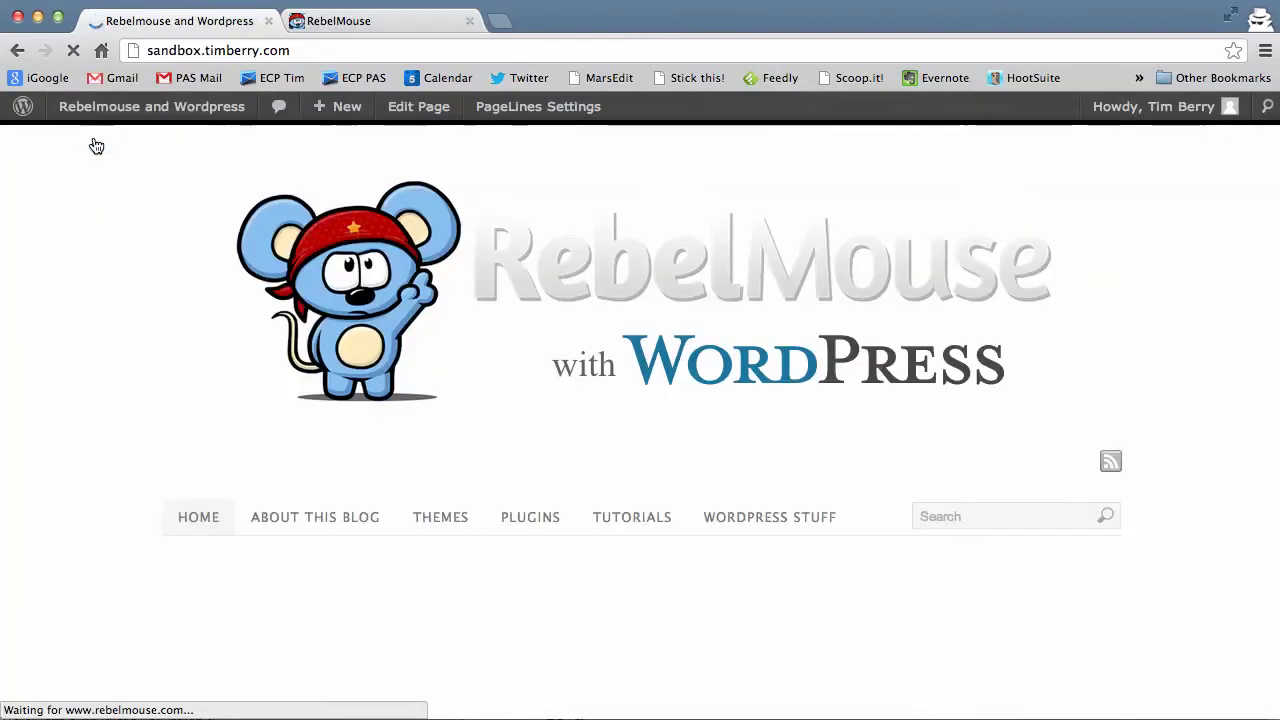
- Follow the WORDPRESS STUFF navigation link to check the page, then go back HOME
{"action": "left_click", "coordinate": [754, 518]}
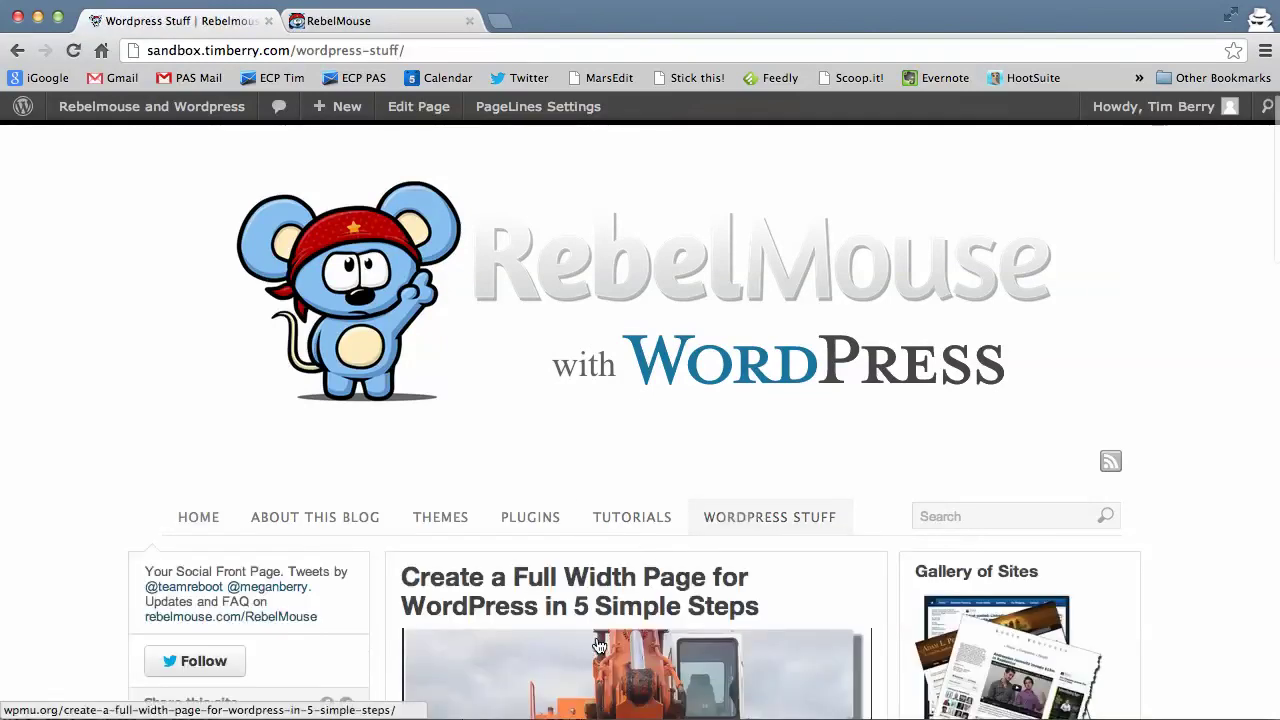
{"action": "scroll", "coordinate": [595, 613], "scroll_direction": "down", "scroll_amount": 5}
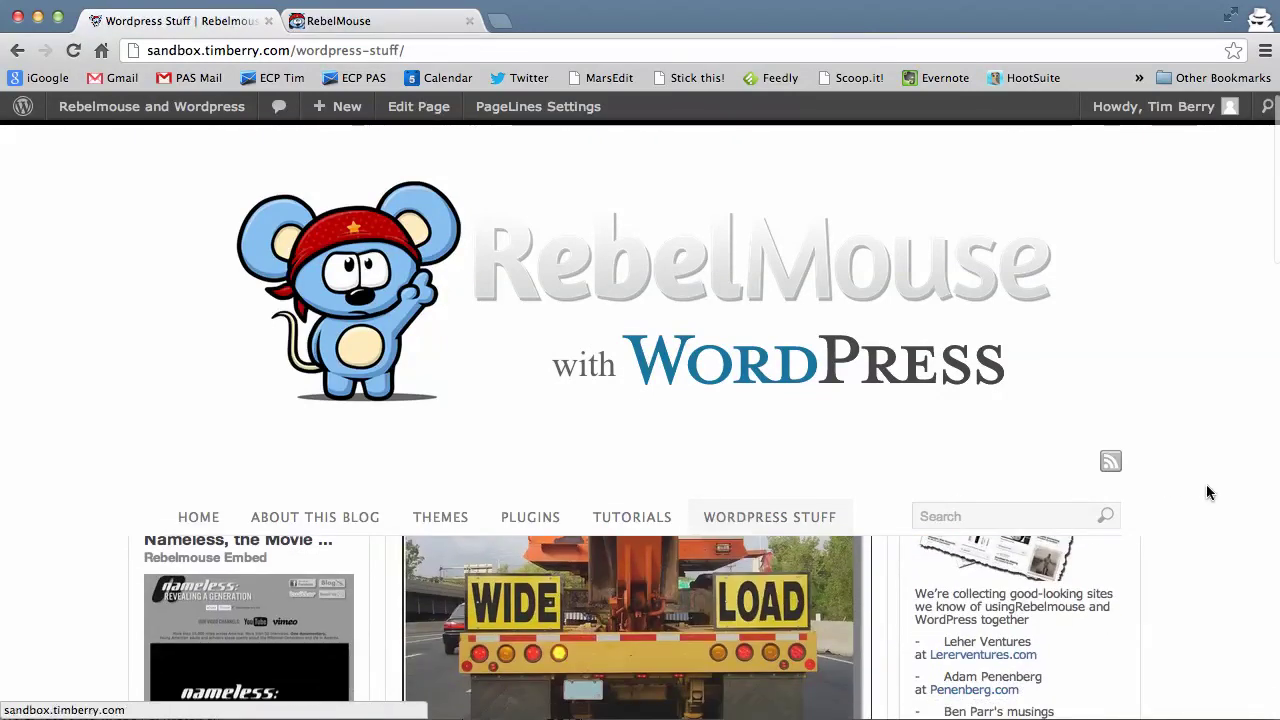
{"action": "scroll", "coordinate": [1206, 484], "scroll_direction": "down", "scroll_amount": 1}
{"action": "scroll", "coordinate": [1200, 467], "scroll_direction": "down", "scroll_amount": 4}
{"action": "scroll", "coordinate": [1100, 480], "scroll_direction": "up", "scroll_amount": 10}
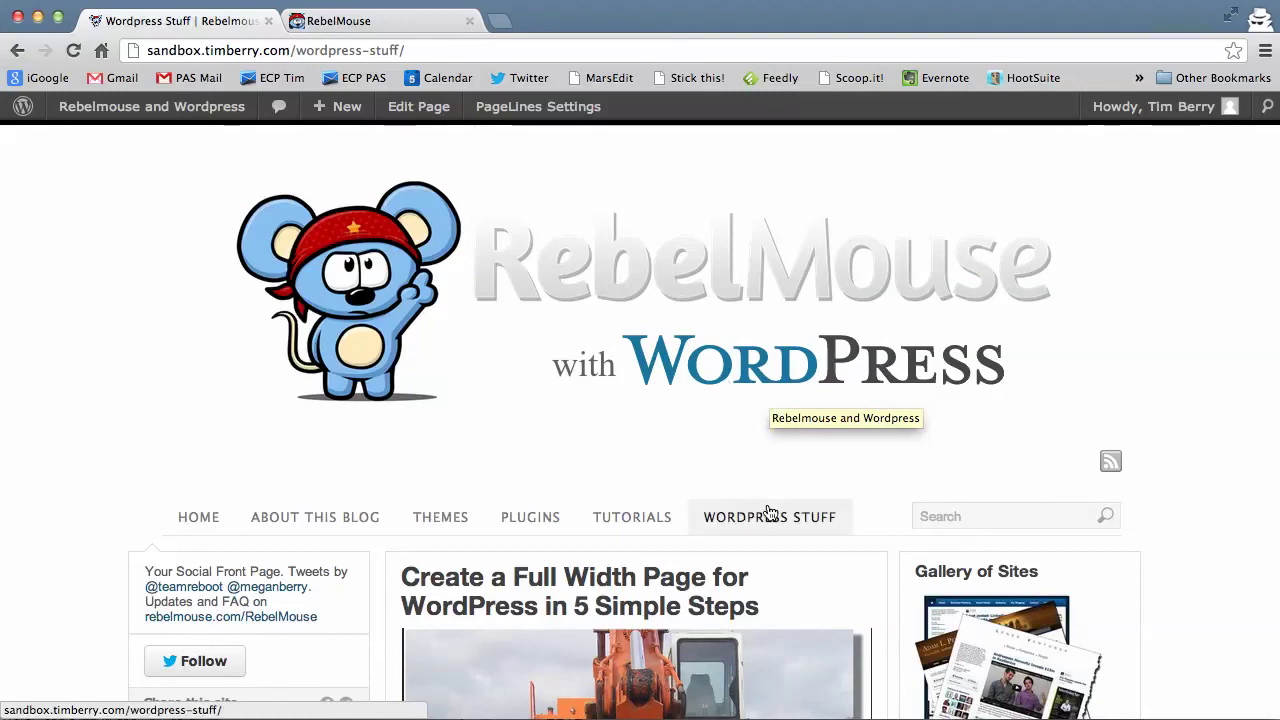
{"action": "left_click", "coordinate": [199, 520]}
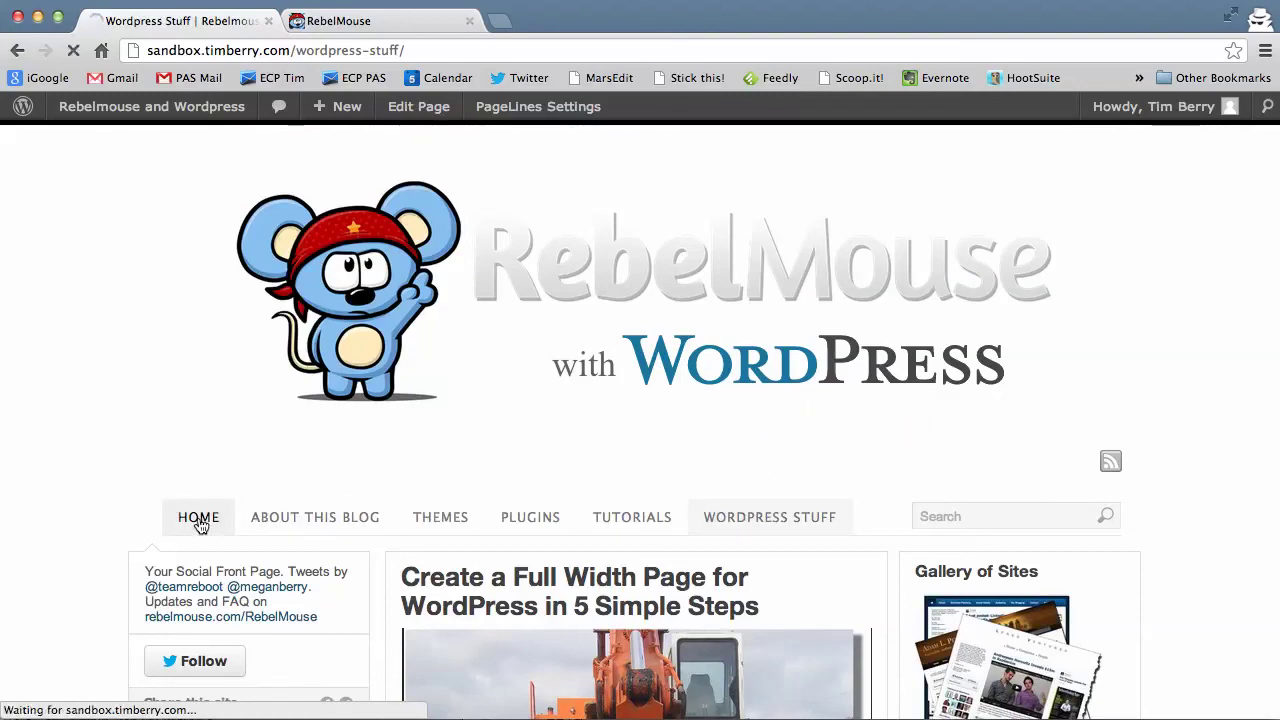